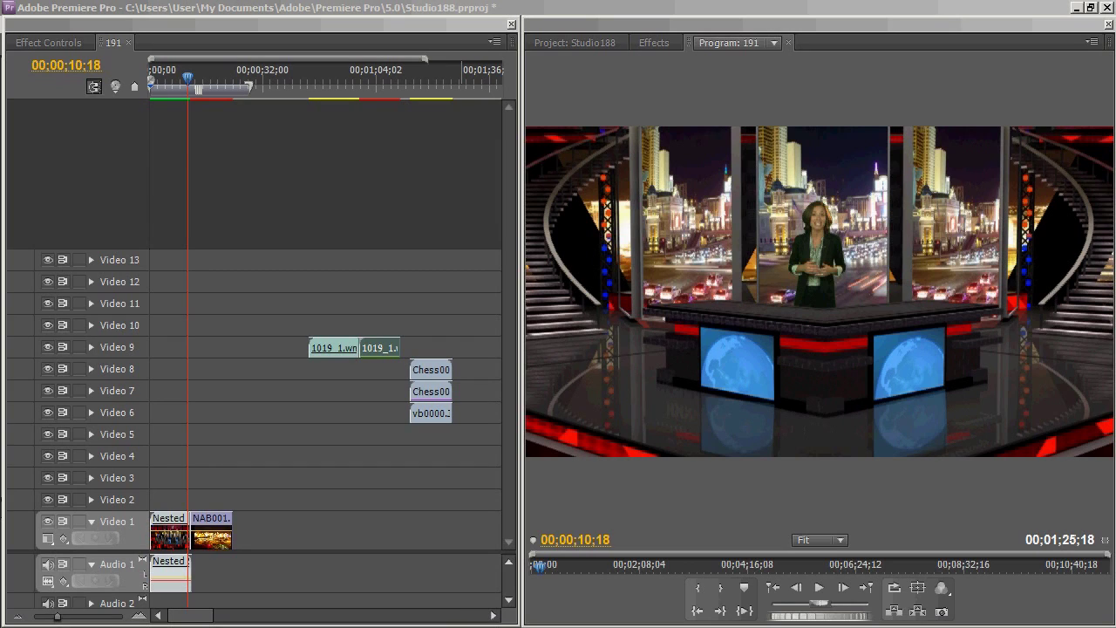
- Scrub the preview back and show the Studio188 project bin with the 191 B Medium stills
mouse_move(187, 79)
left_mouse_down()
mouse_move(167, 82)
mouse_move(184, 86)
left_mouse_up()
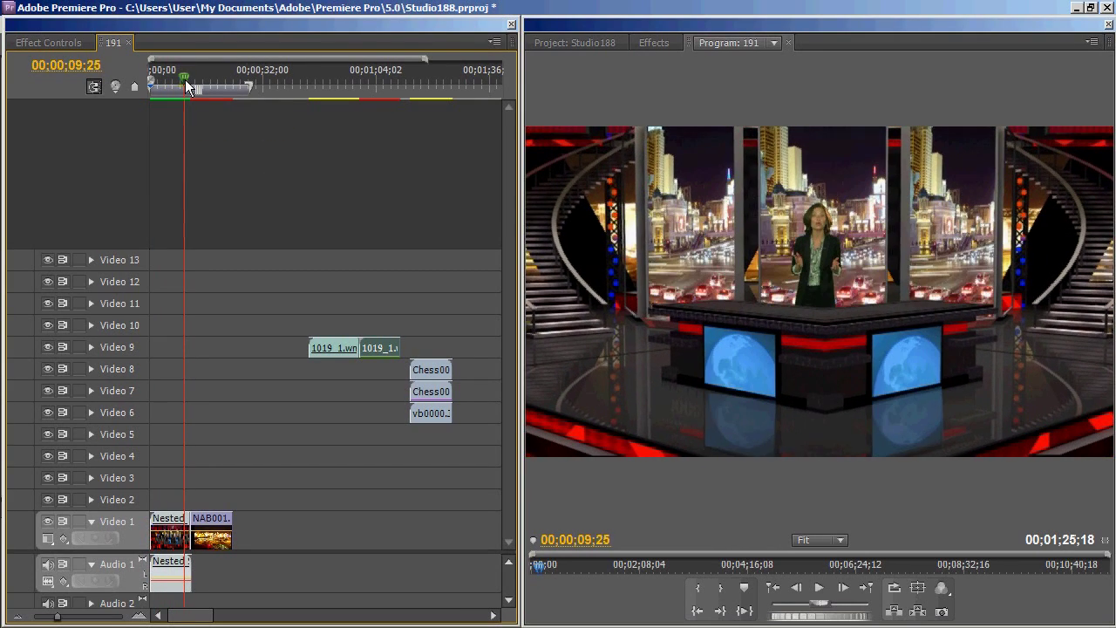
left_click(582, 41)
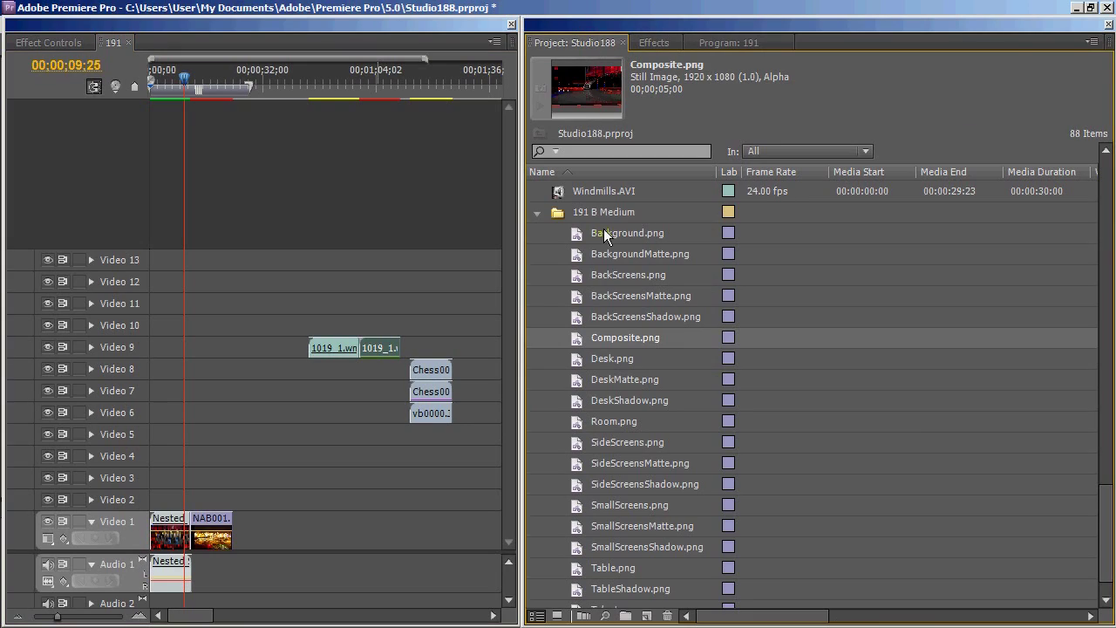
- Drop Composite.png onto Video 2 above NAB001 and preview the set from 00;00;17;00
left_click(613, 335)
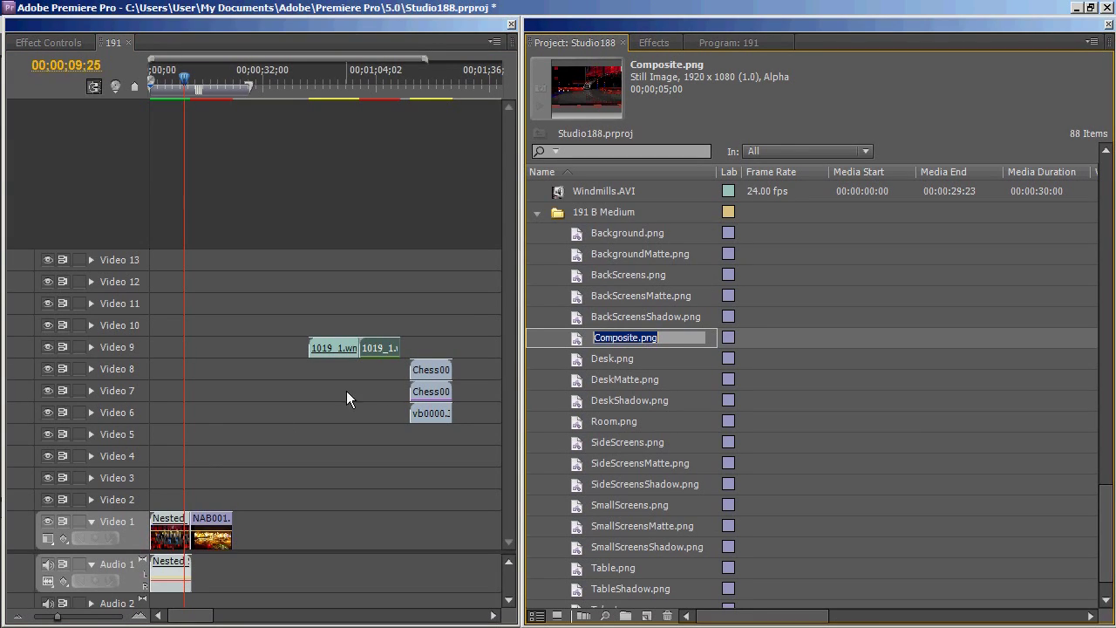
left_click_drag(573, 342, 233, 500)
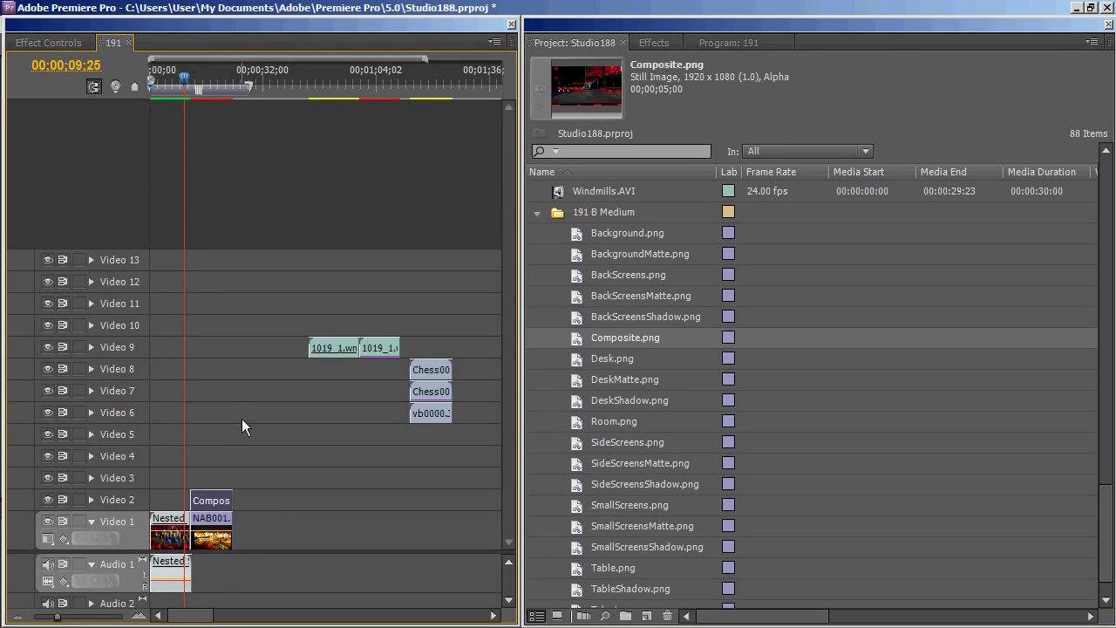
left_click(209, 80)
left_click(761, 42)
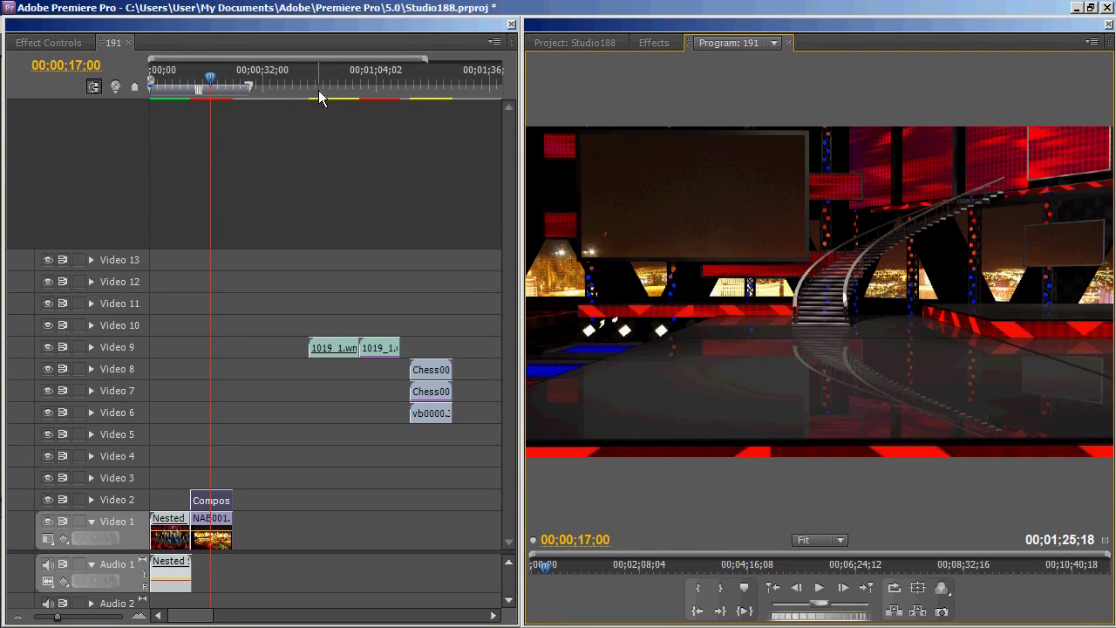
left_click_drag(340, 91, 347, 96)
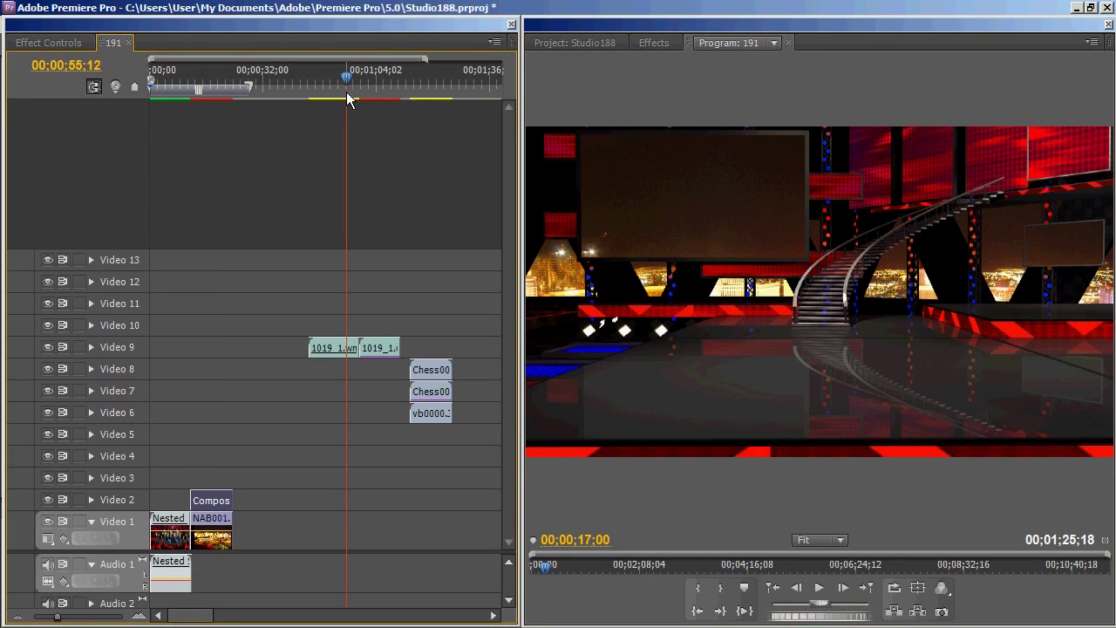
- Move the second 1019_1 presenter clip from Video 9 down onto Video 3 over the set
left_click(375, 88)
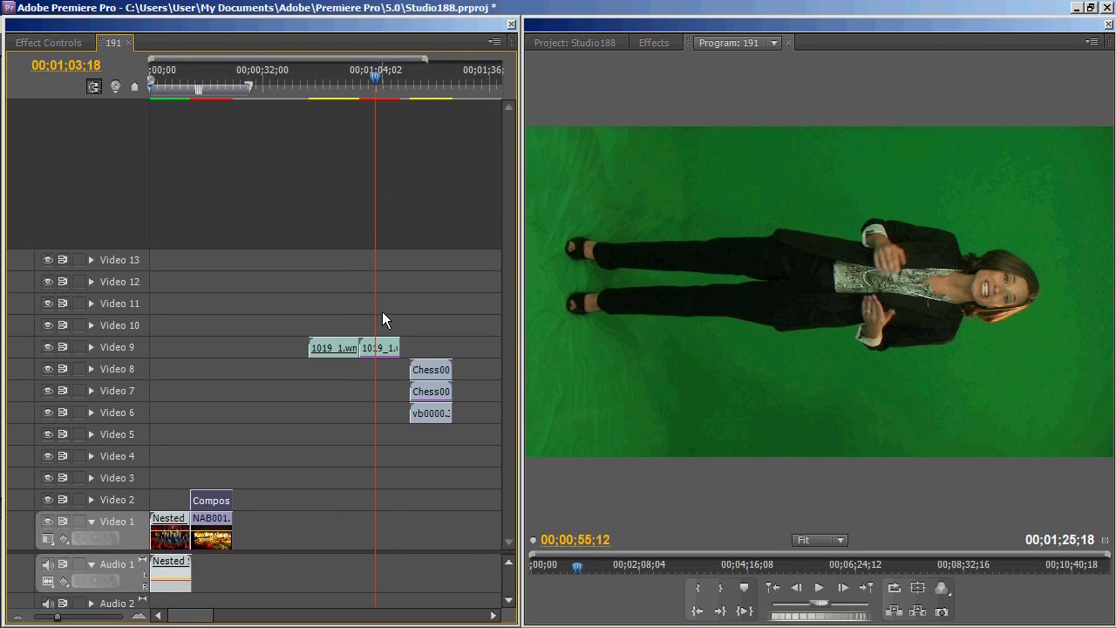
left_click(381, 347)
left_click_drag(384, 351, 228, 474)
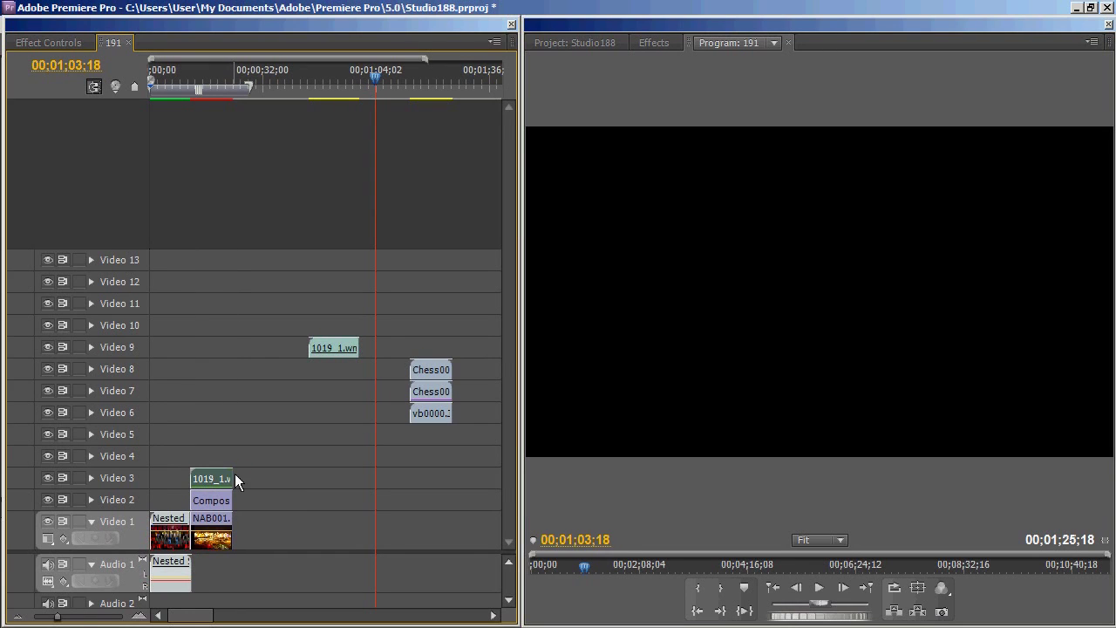
left_click(215, 91)
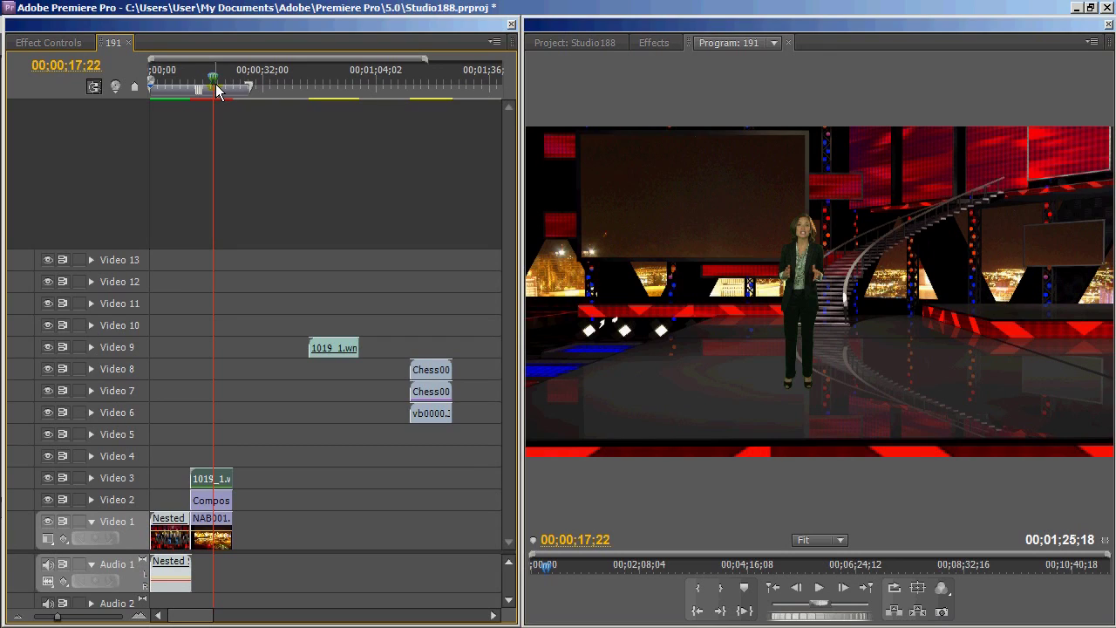
- Nudge the presenter slightly left and down to Position 877.4, 597.0
left_click(27, 43)
left_click(75, 107)
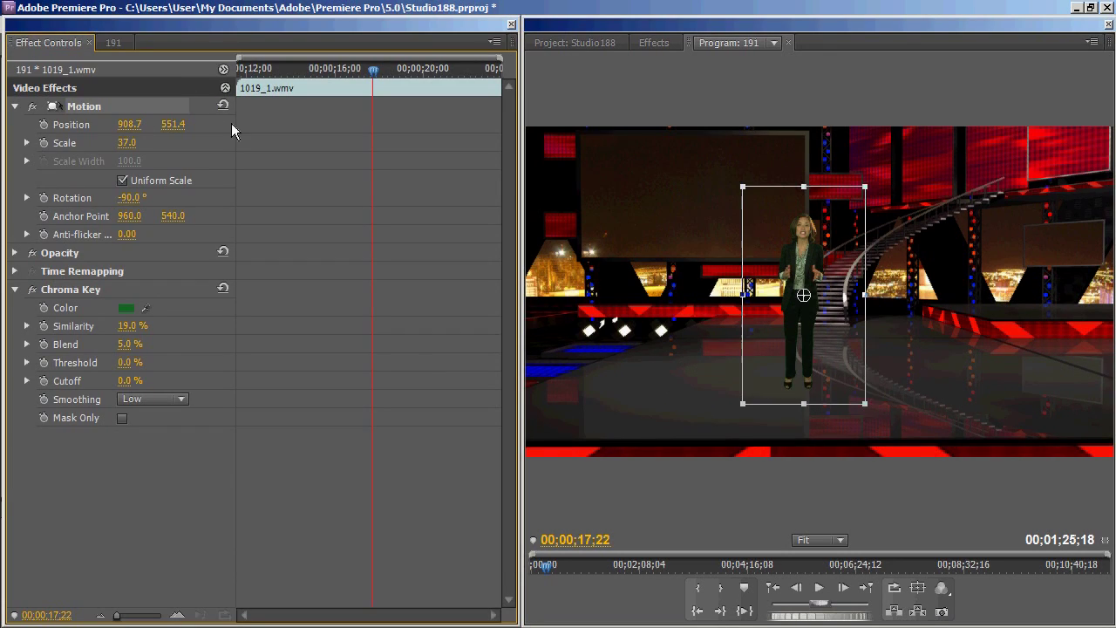
left_click_drag(804, 256, 794, 270)
left_click(113, 43)
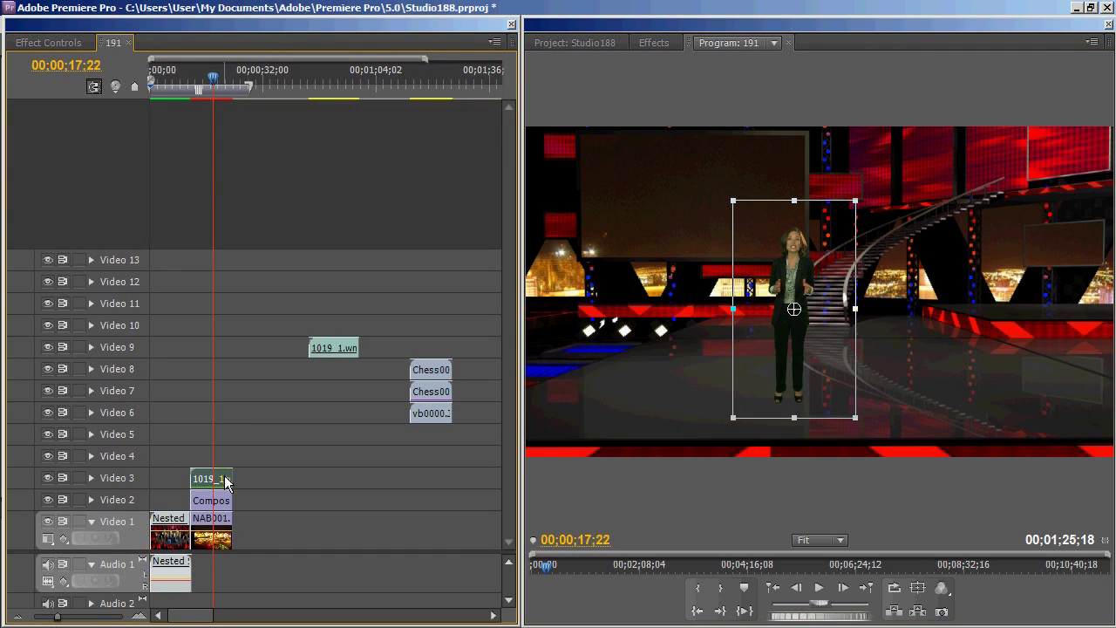
- Paste a copy of the presenter clip, with the original on Video 4 and the copy on Video 3
left_click(256, 77)
key("ctrl+v")
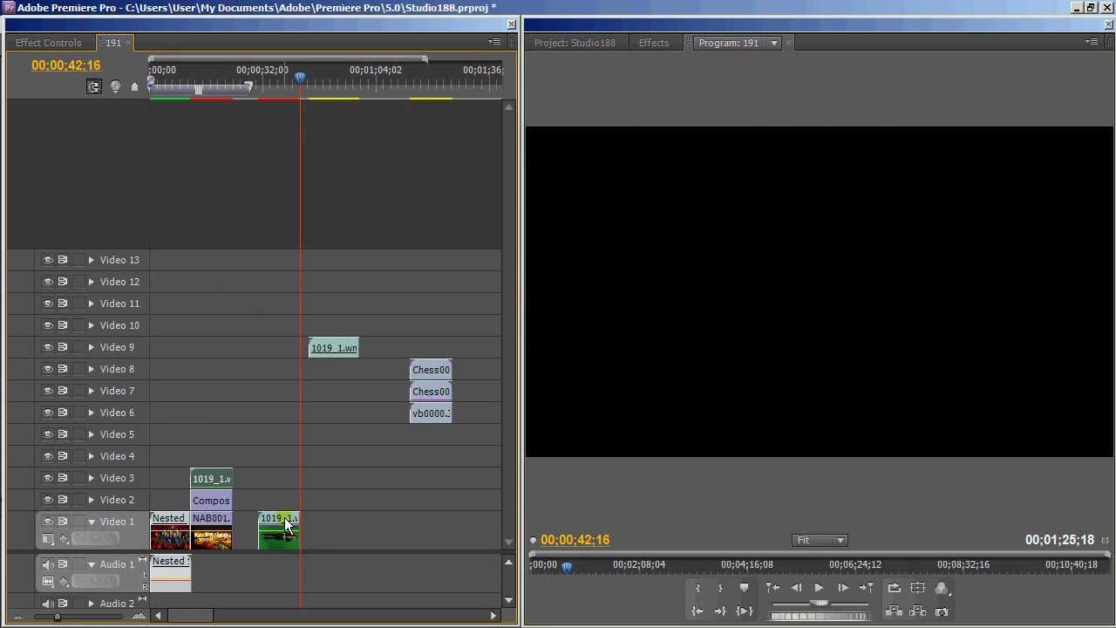
left_click_drag(228, 484, 226, 462)
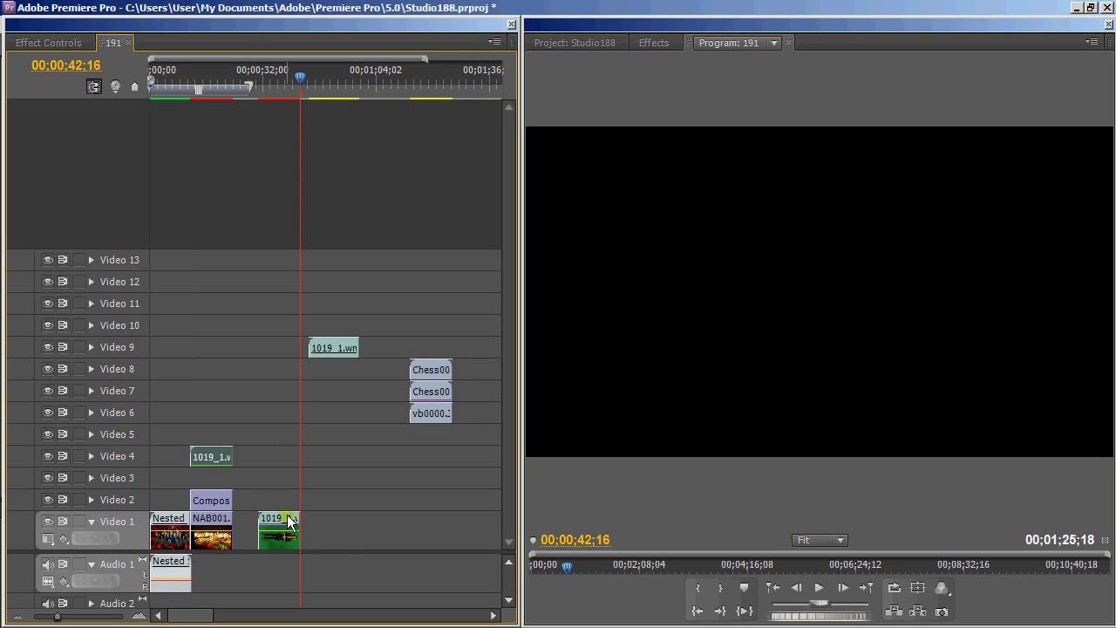
left_click_drag(285, 528, 218, 493)
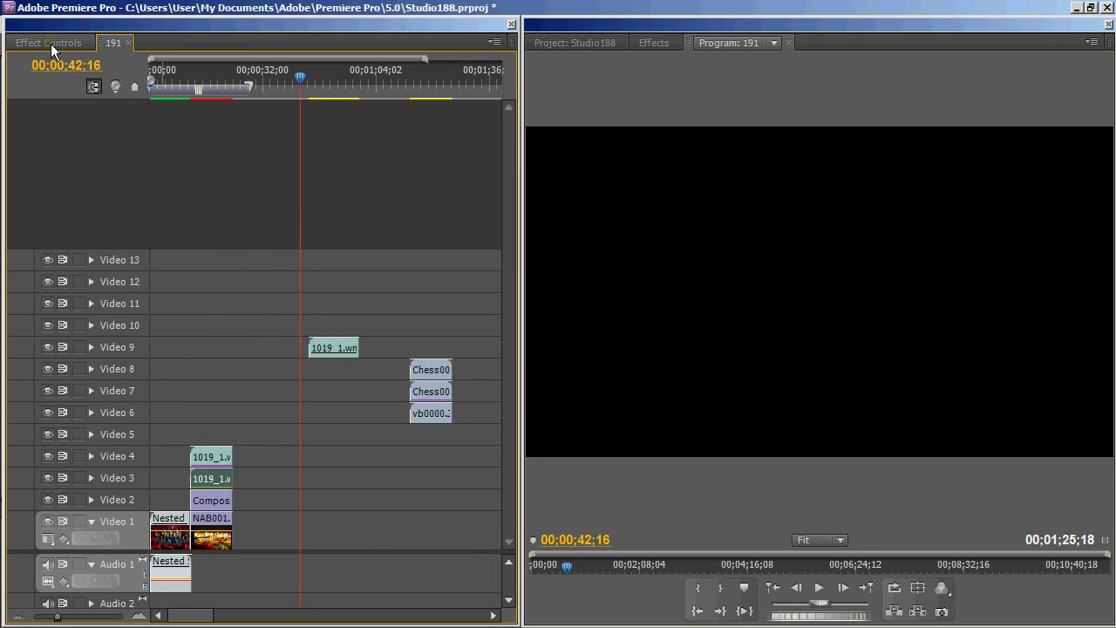
left_click(214, 78)
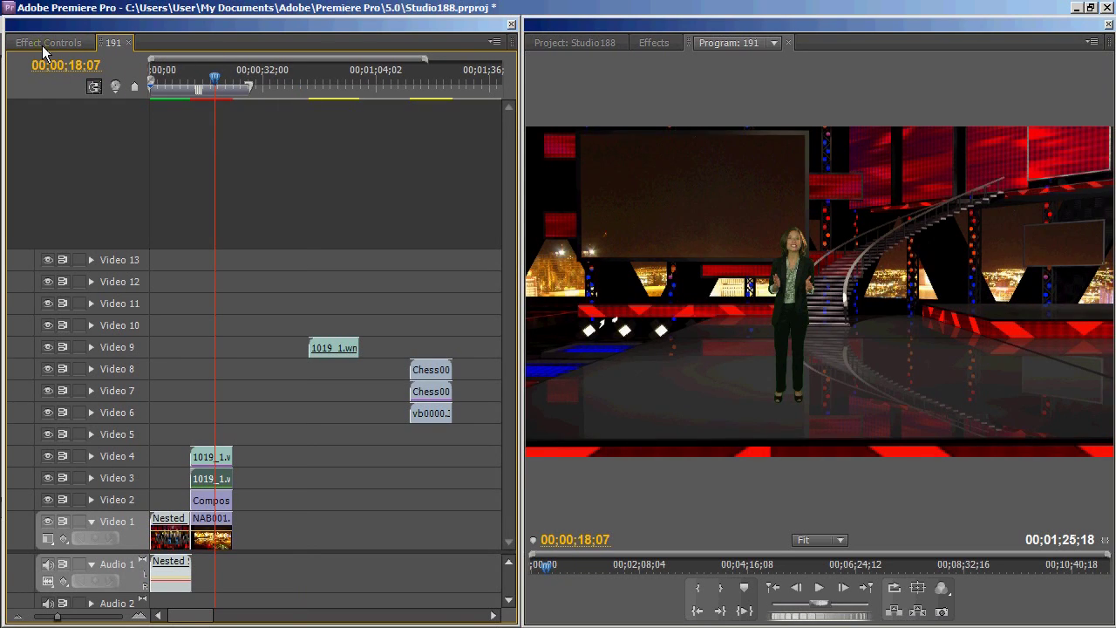
- Apply Horizontal Flip to the Video 3 copy and delete the mistakenly added Vertical Flip
left_click(653, 42)
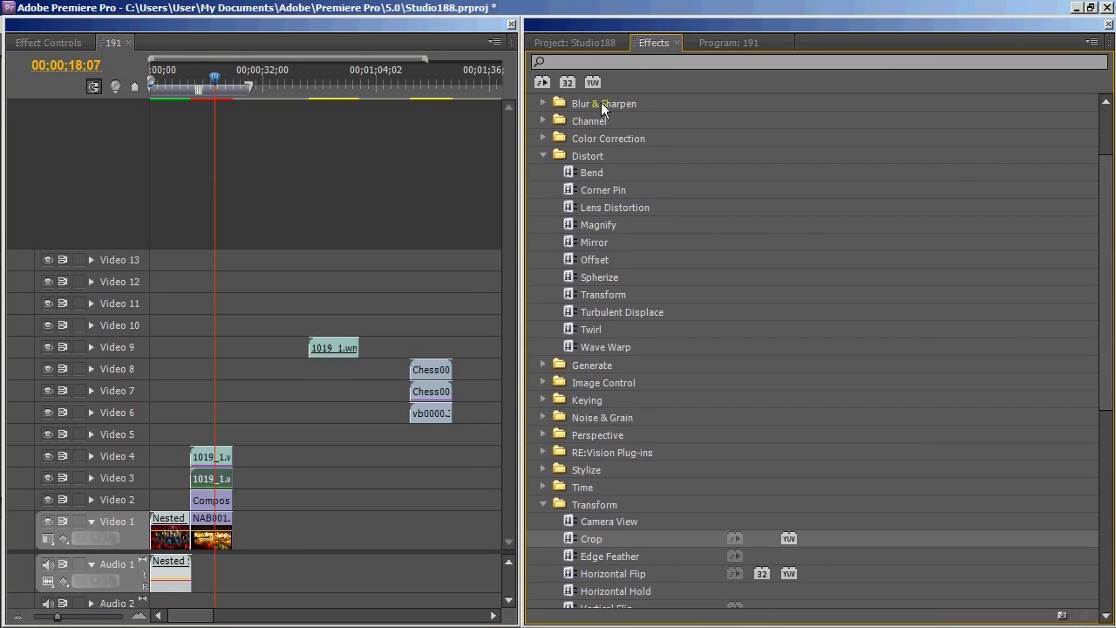
scroll(558, 159, "down", 2)
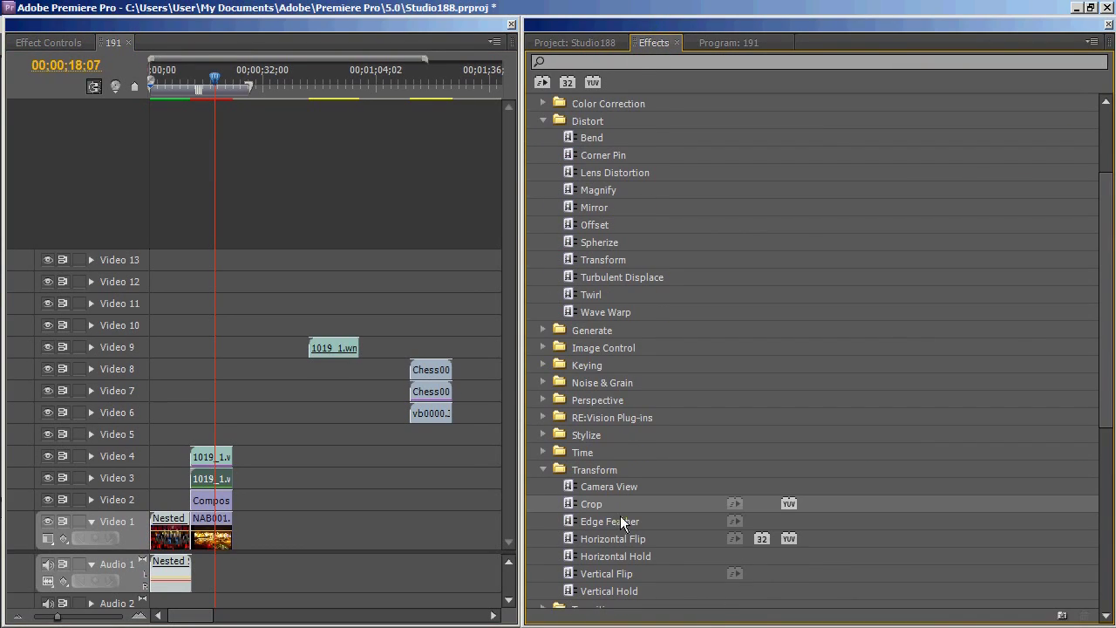
left_click_drag(605, 573, 338, 449)
left_click(48, 42)
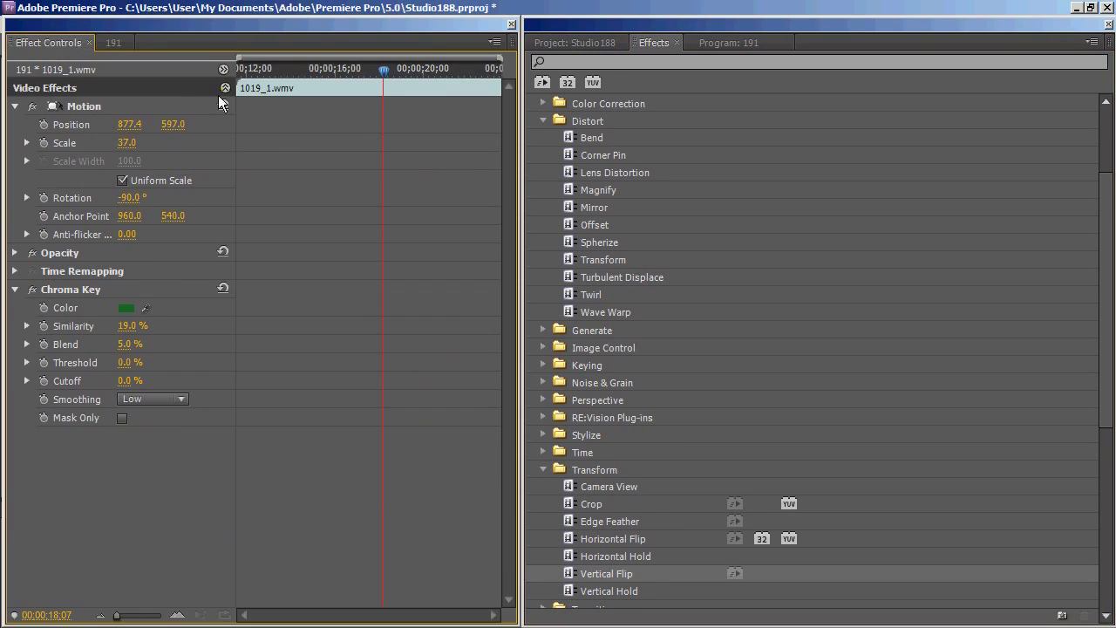
left_click_drag(608, 573, 95, 511)
left_click(709, 41)
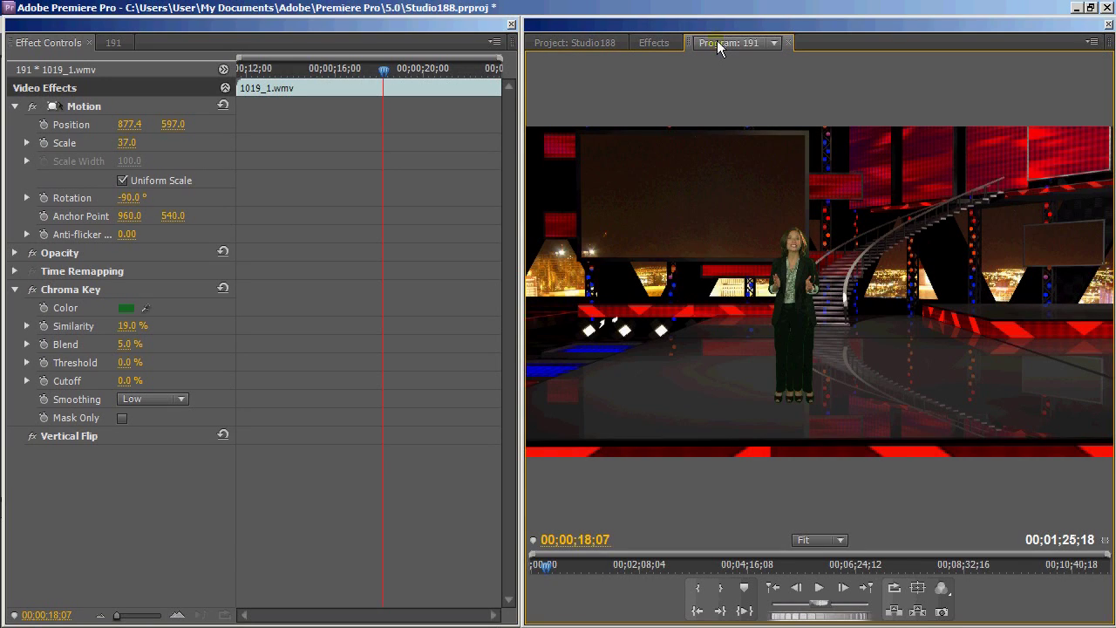
left_click(655, 41)
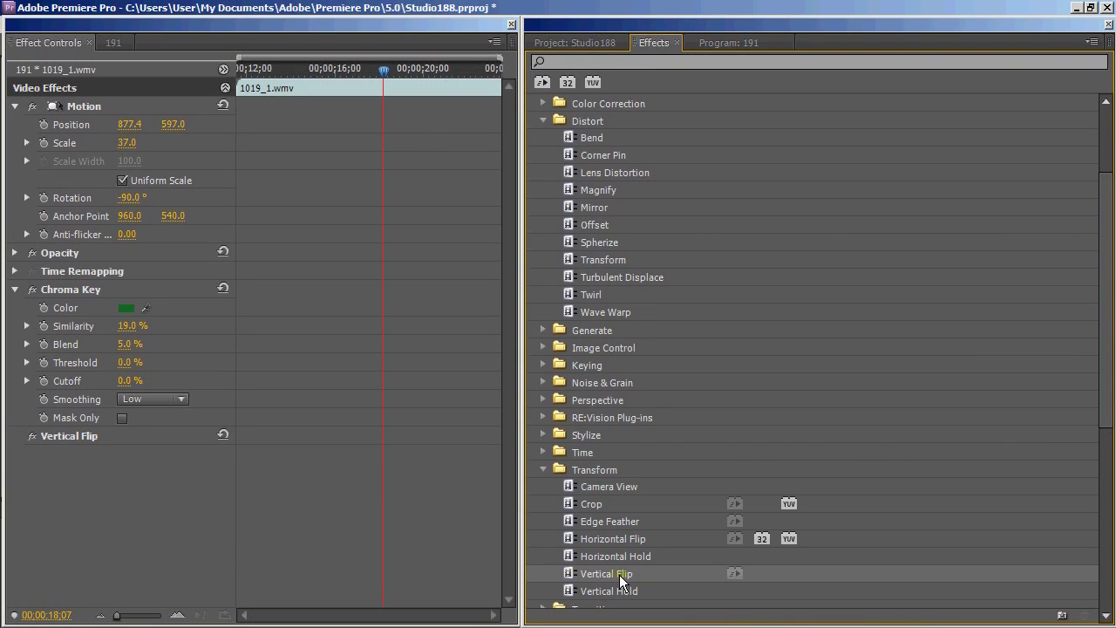
left_click_drag(620, 539, 115, 480)
left_click(88, 441)
key("Delete")
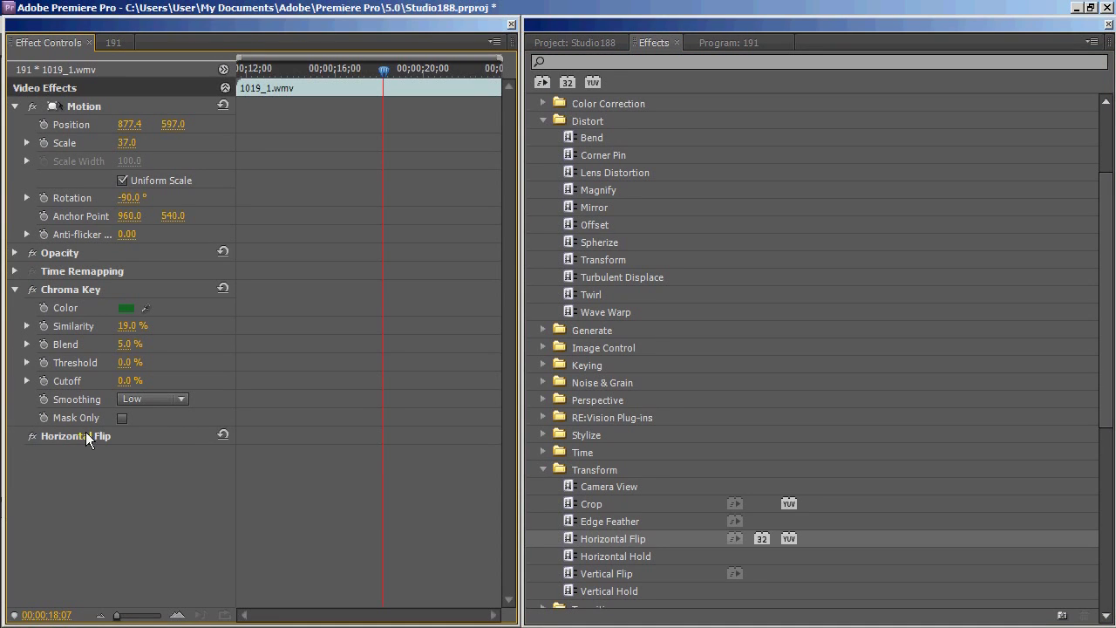
left_click(726, 42)
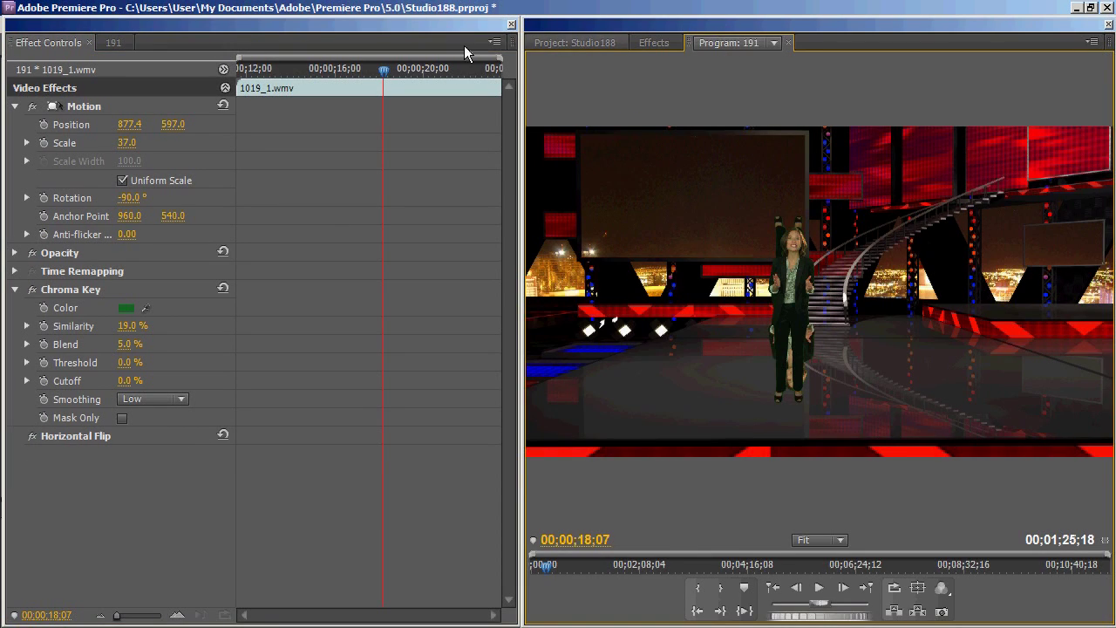
- Move the talent copy below the presenter as a reflection and crop it 75% from the left
left_click(77, 108)
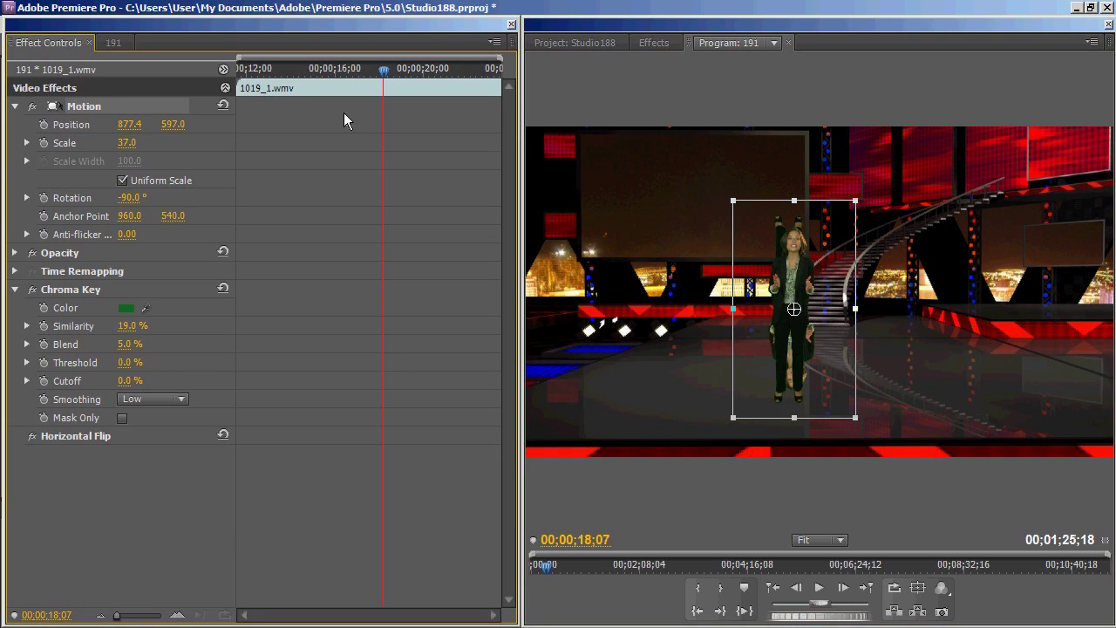
left_click_drag(778, 230, 778, 412)
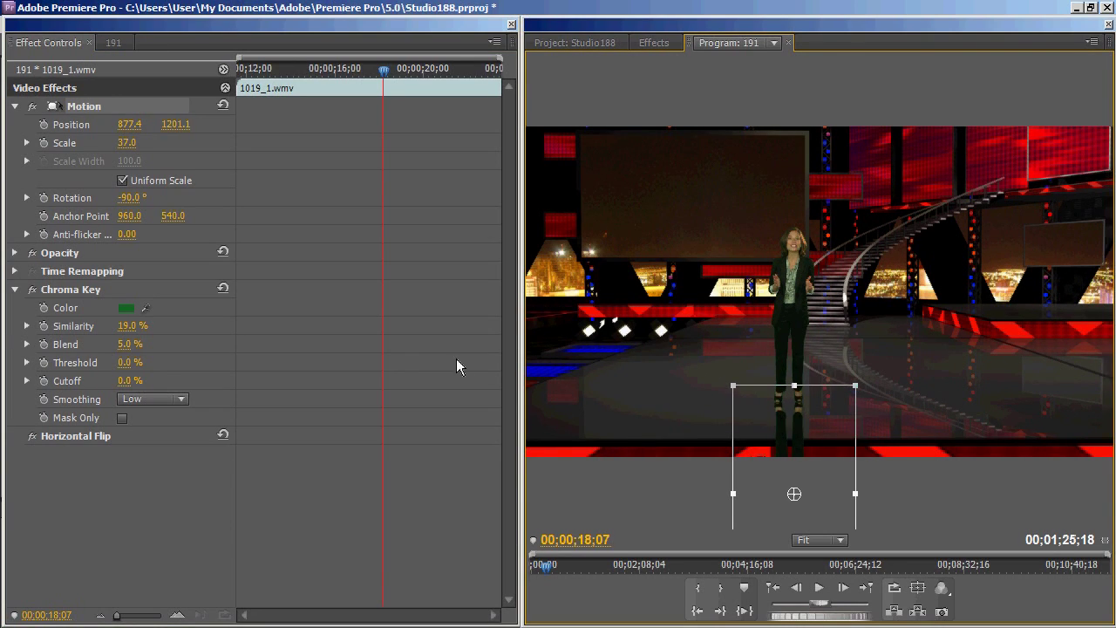
left_click(654, 43)
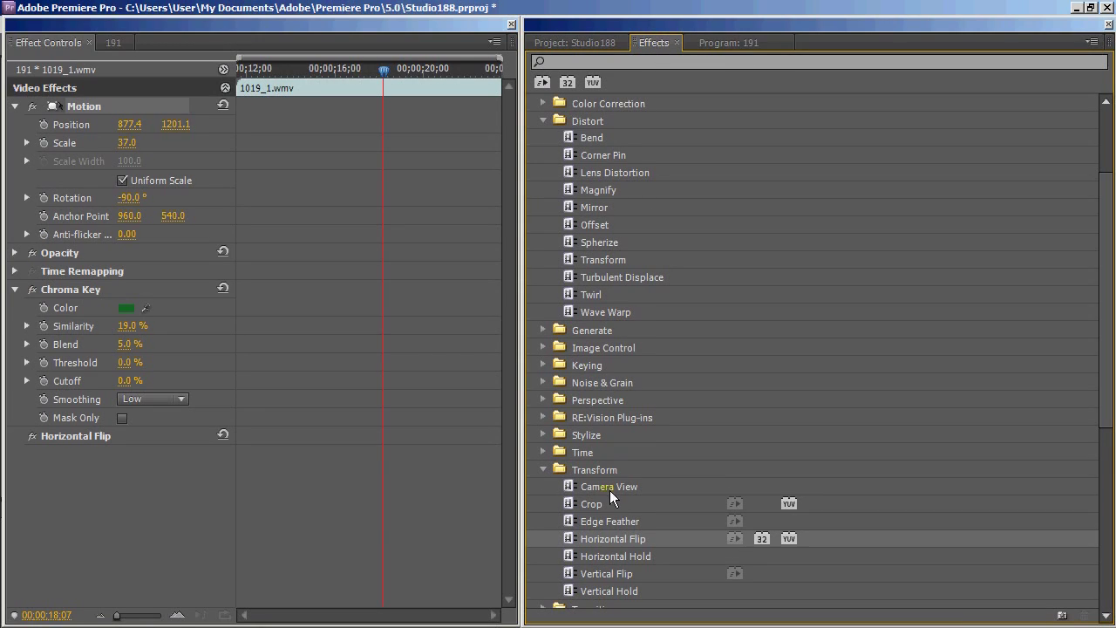
left_click_drag(601, 502, 168, 516)
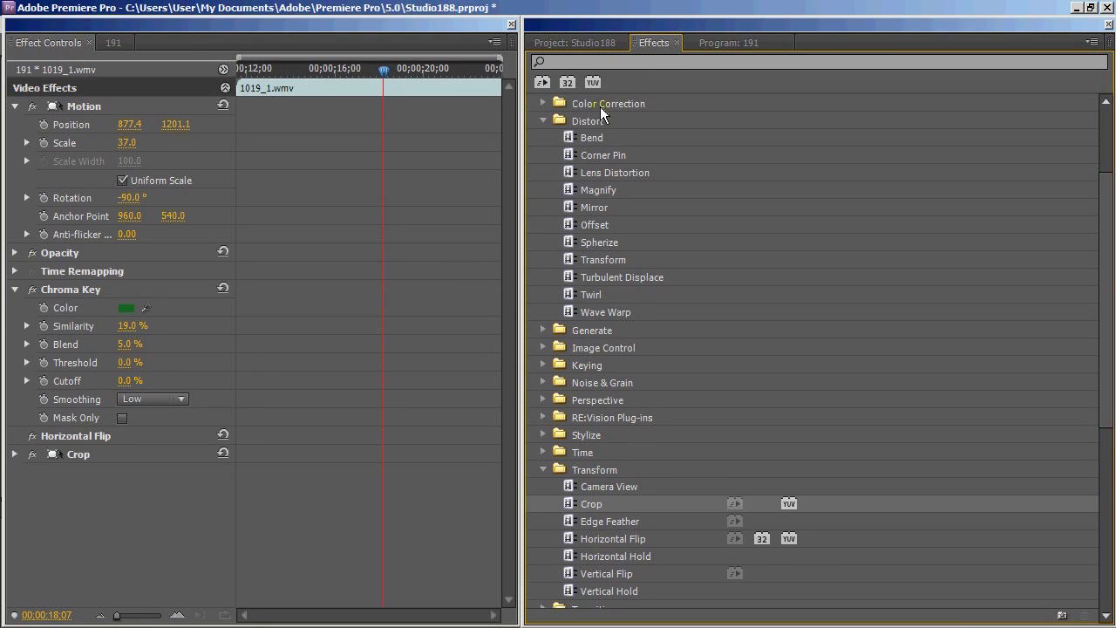
left_click(711, 37)
left_click(15, 455)
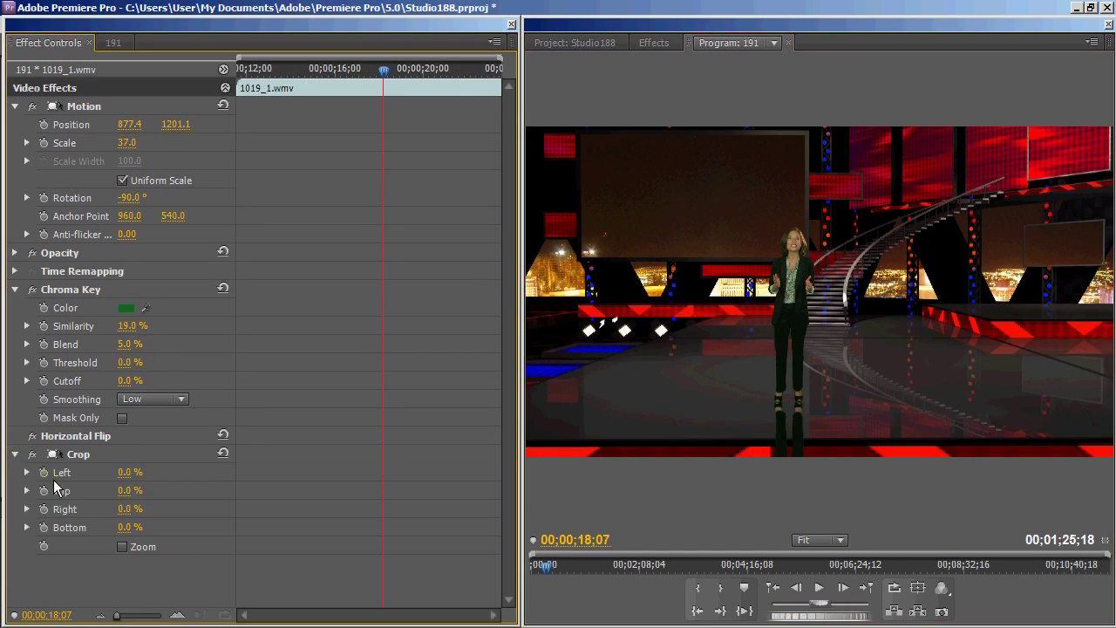
left_click_drag(130, 471, 177, 468)
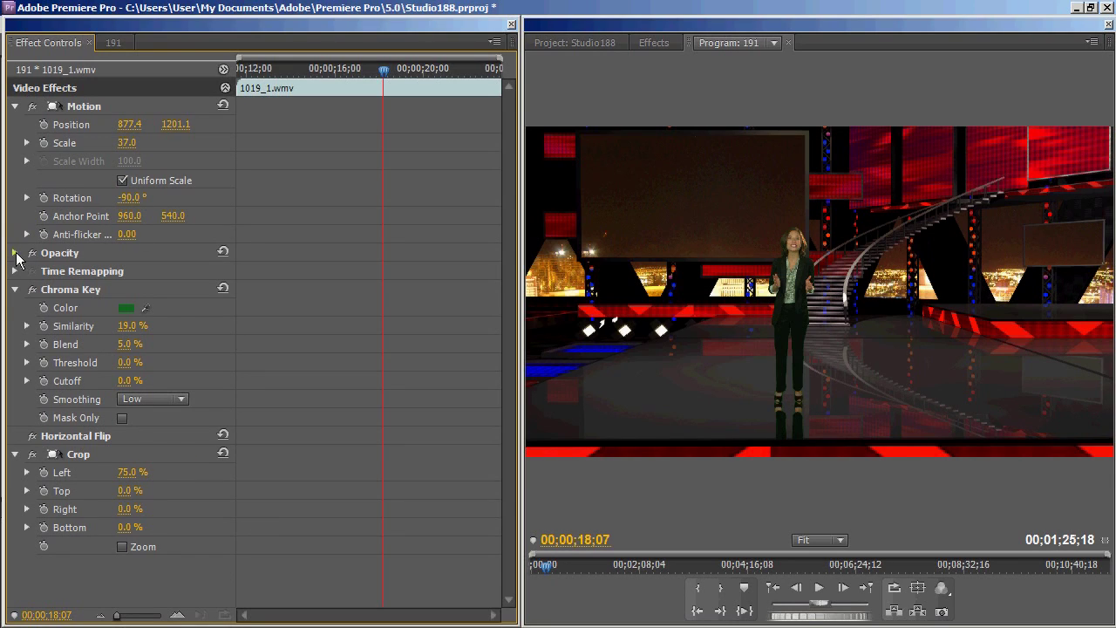
- Fade the talent copy to 31% opacity
left_click(15, 253)
mouse_move(126, 273)
left_mouse_down()
mouse_move(200, 279)
mouse_move(81, 277)
mouse_move(108, 277)
left_mouse_up()
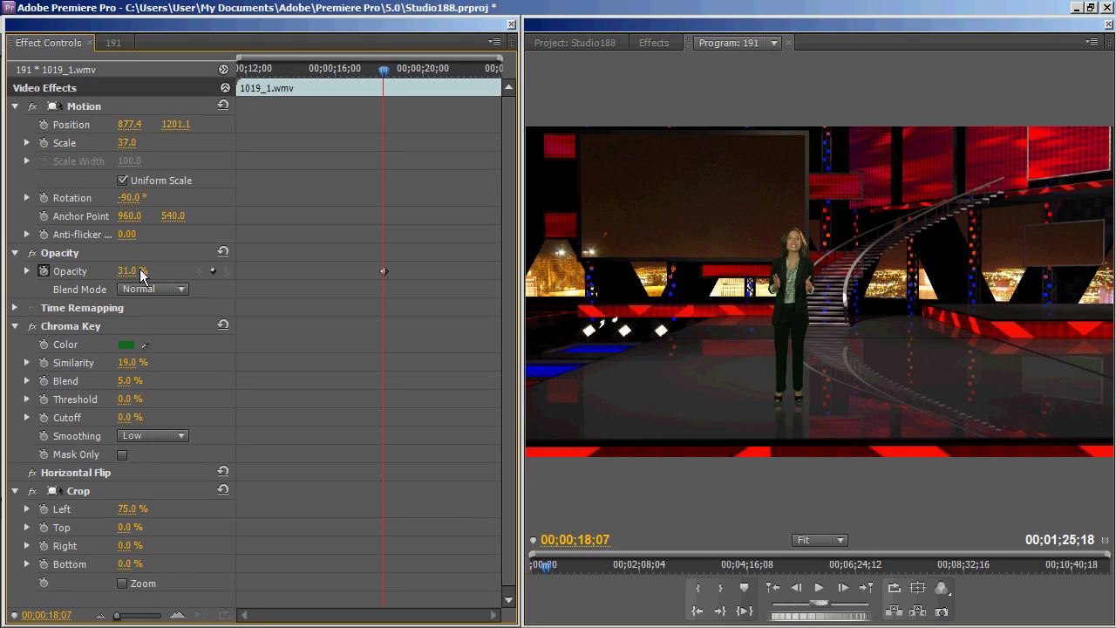
left_click(114, 44)
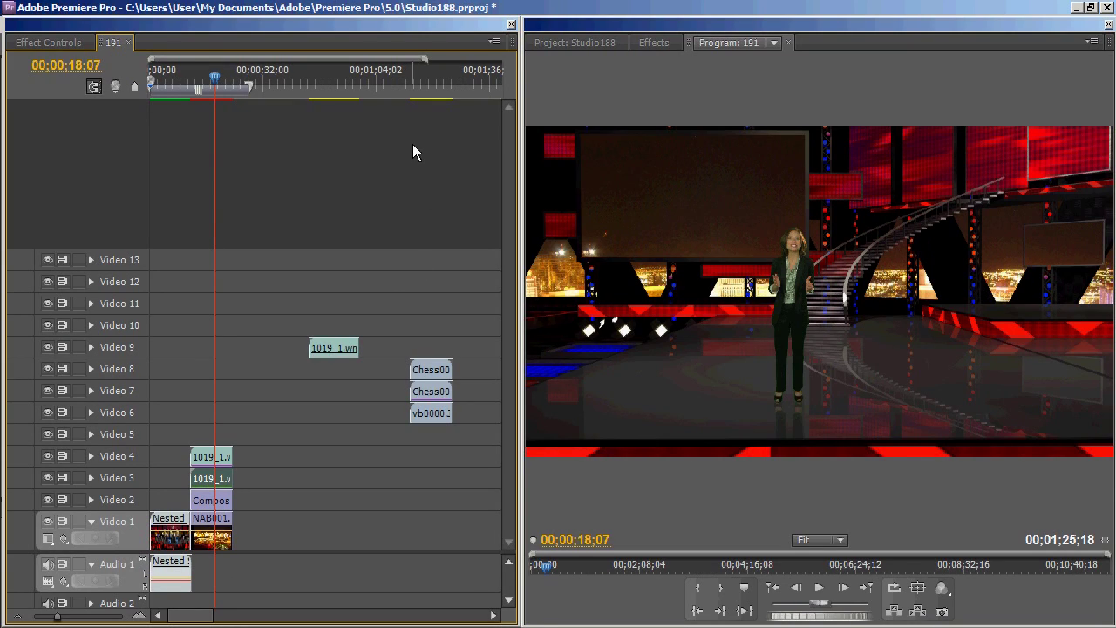
left_click(593, 43)
- Place DeskMatte.png on Video 5 in front of the presenter, then move the talent clip to Video 3
mouse_move(610, 377)
left_mouse_down()
mouse_move(189, 428)
mouse_move(207, 442)
mouse_move(189, 432)
mouse_move(232, 434)
left_mouse_up()
left_click(53, 41)
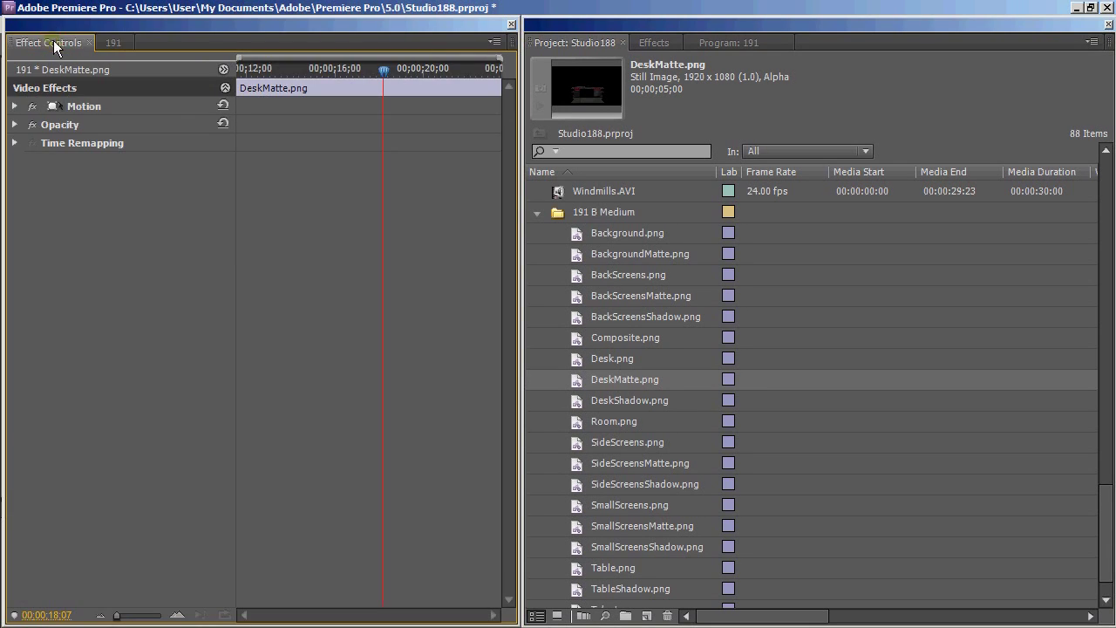
left_click(731, 43)
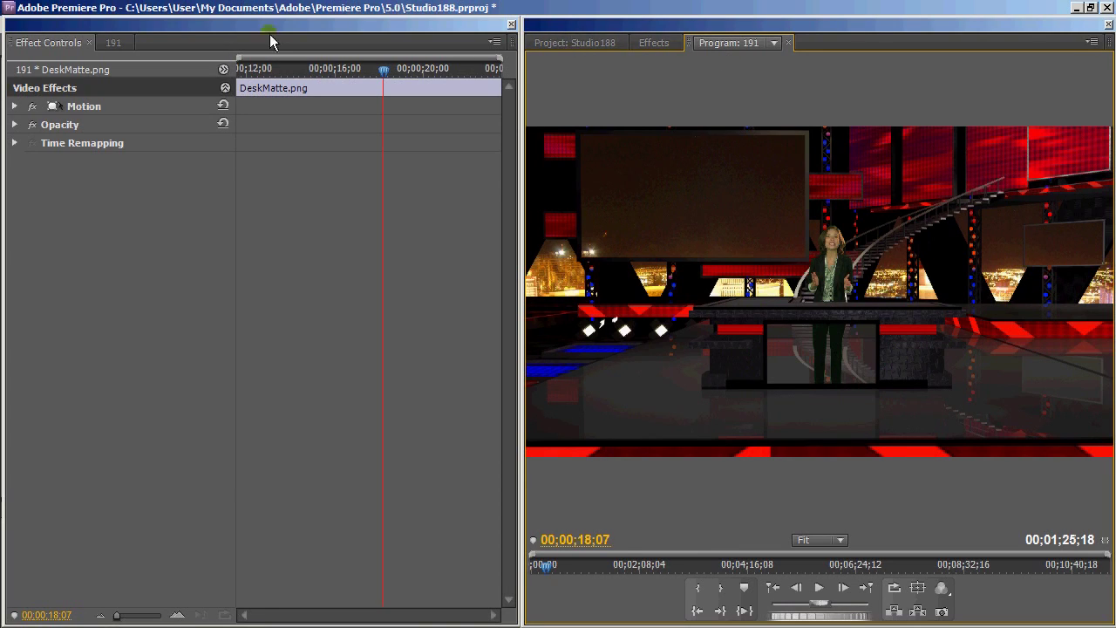
left_click(114, 42)
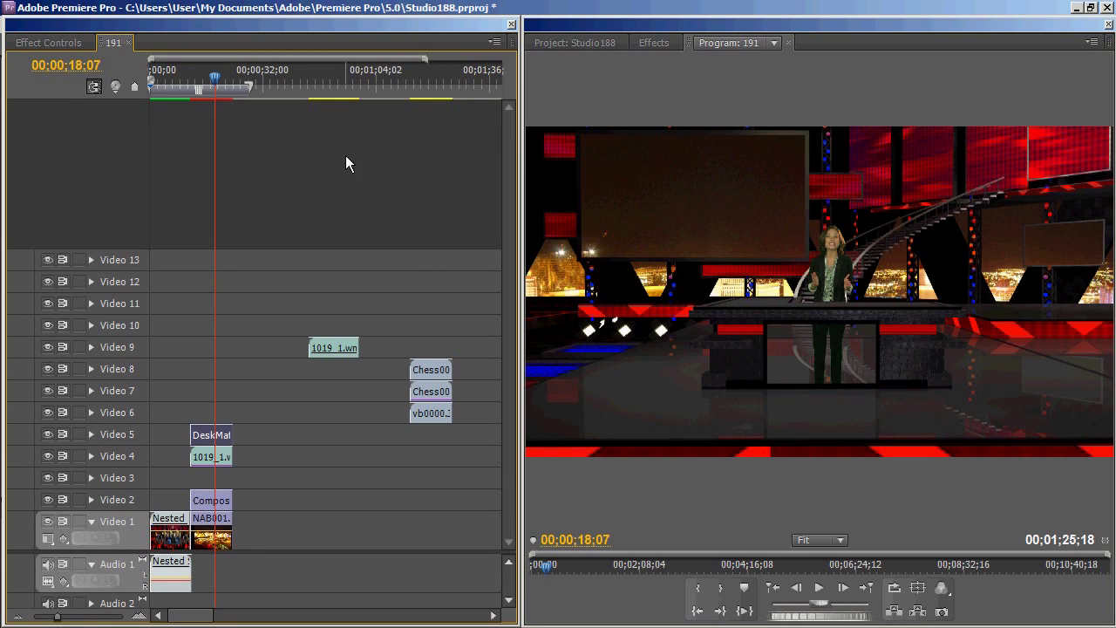
left_click_drag(353, 346, 216, 477)
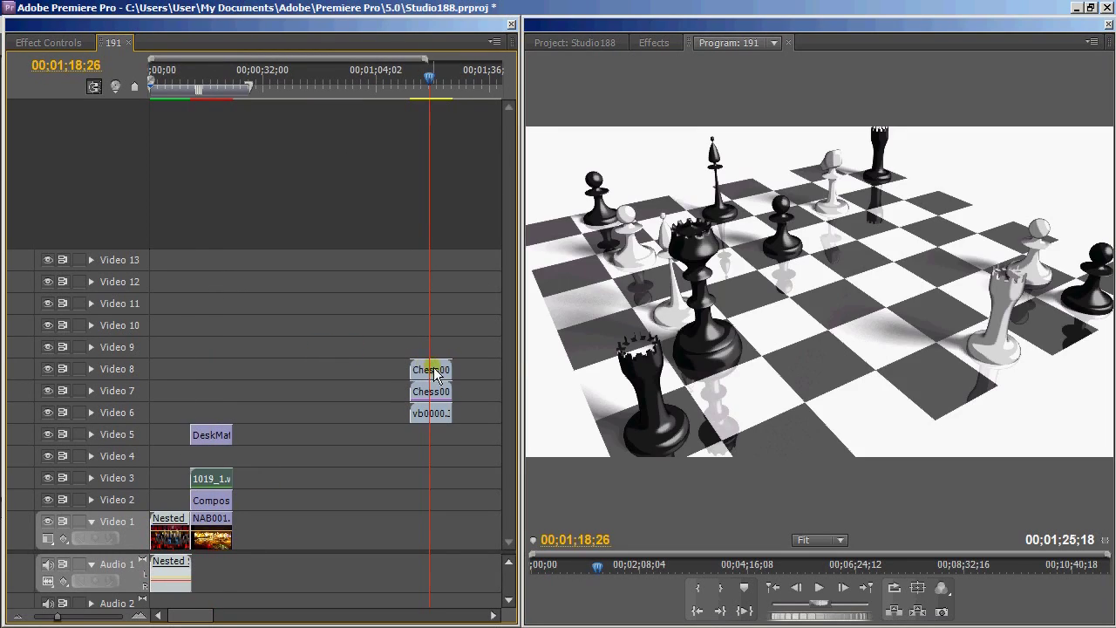
- Put Chess0000.jpg at the start of Video 4, scaled to 20 at 962.8, 739.5 on the desk front
left_click_drag(434, 372, 222, 467)
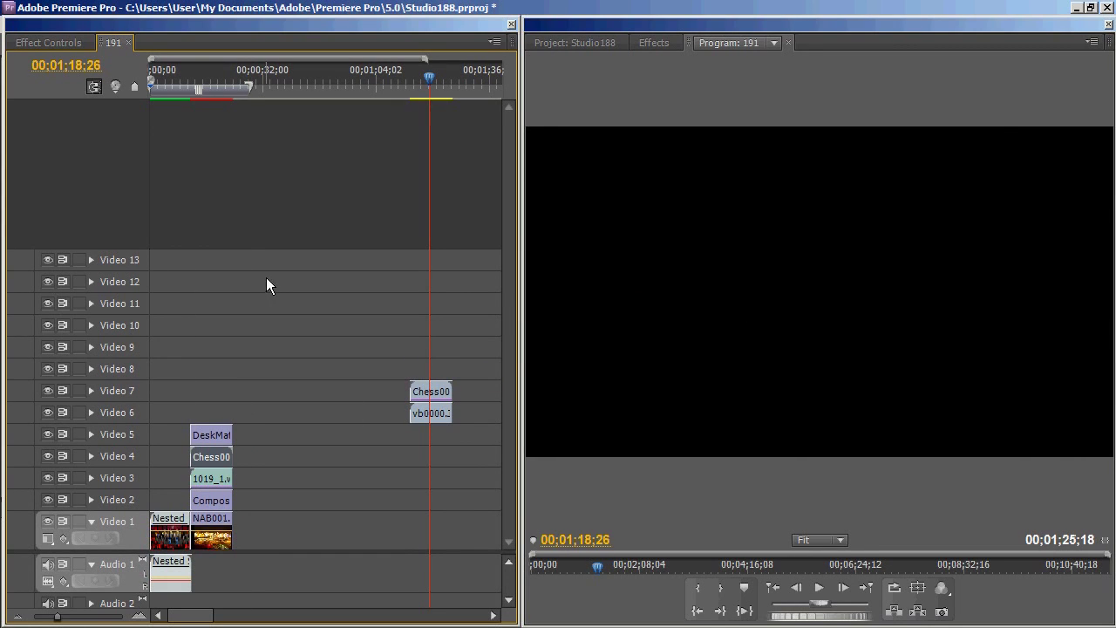
left_click(212, 87)
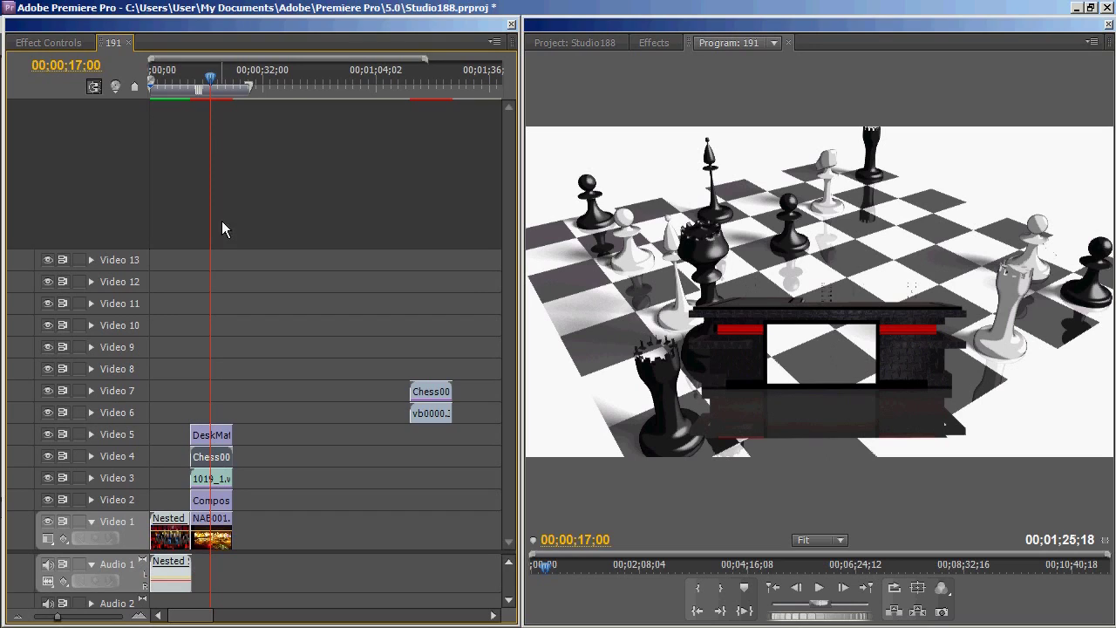
left_click(35, 43)
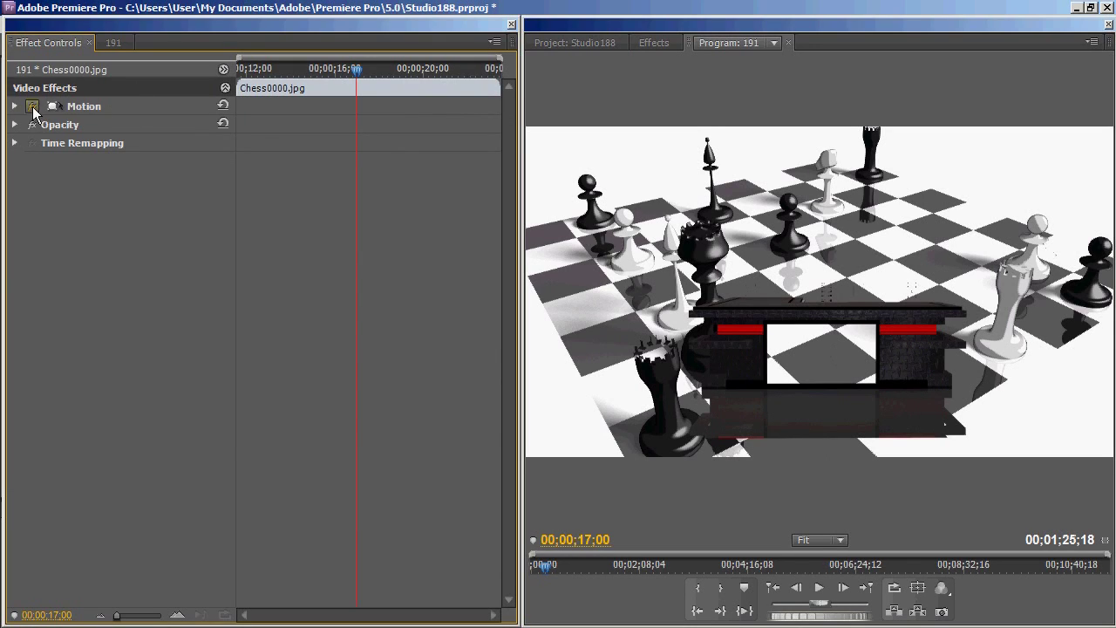
left_click(15, 107)
left_click_drag(129, 143, 47, 143)
left_click(83, 106)
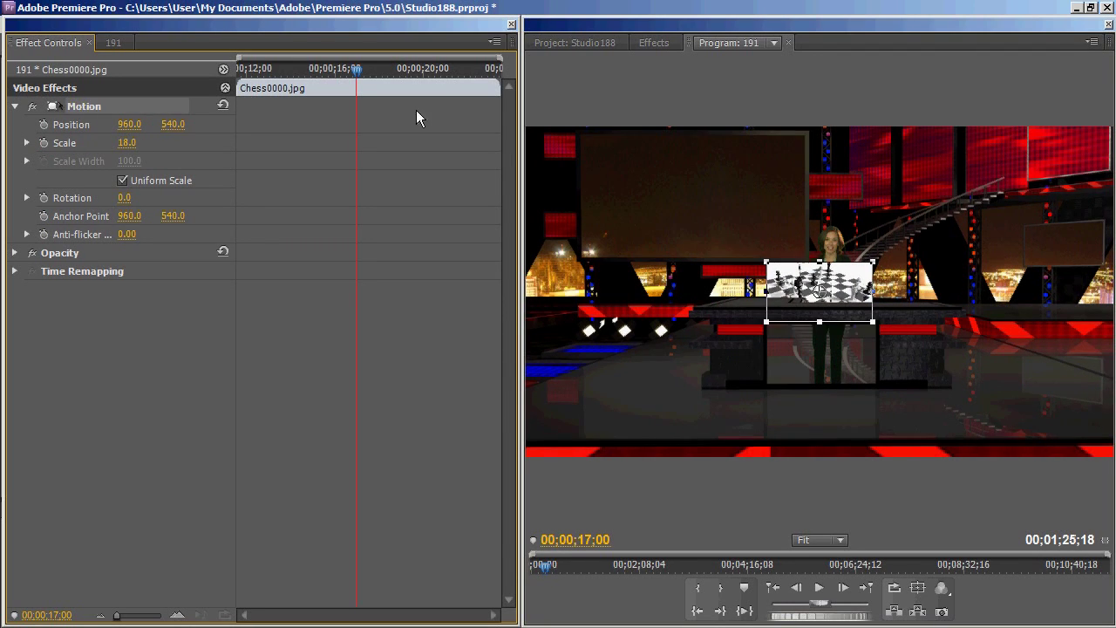
left_click_drag(785, 280, 794, 346)
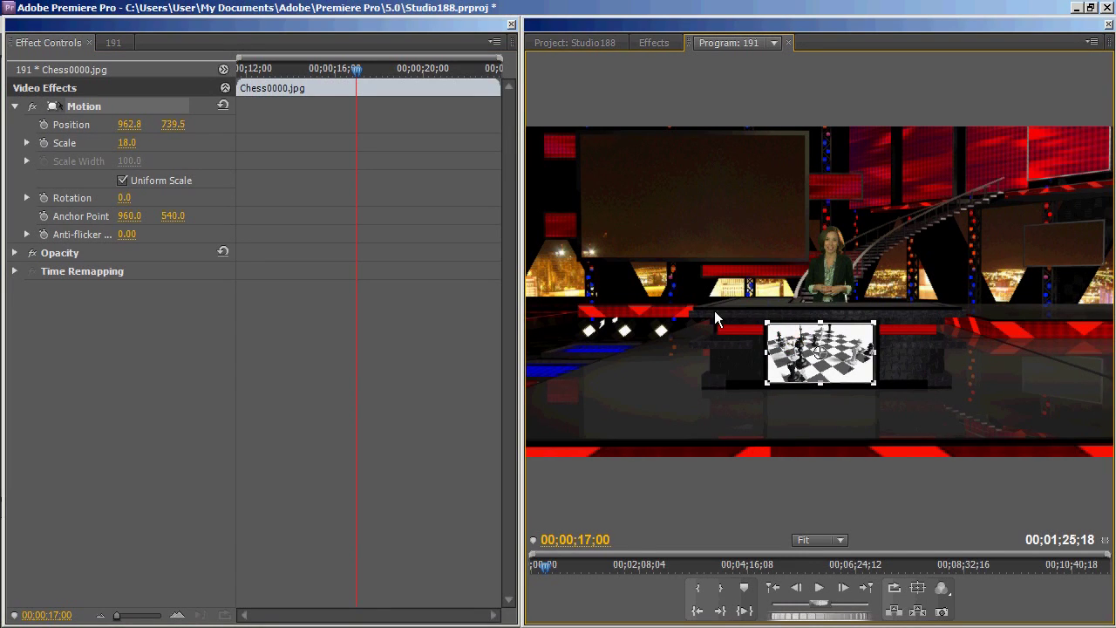
left_click_drag(130, 146, 132, 150)
- Move the second Chess clip to the start of Video 6 and lower its opacity to 13%
left_click(108, 42)
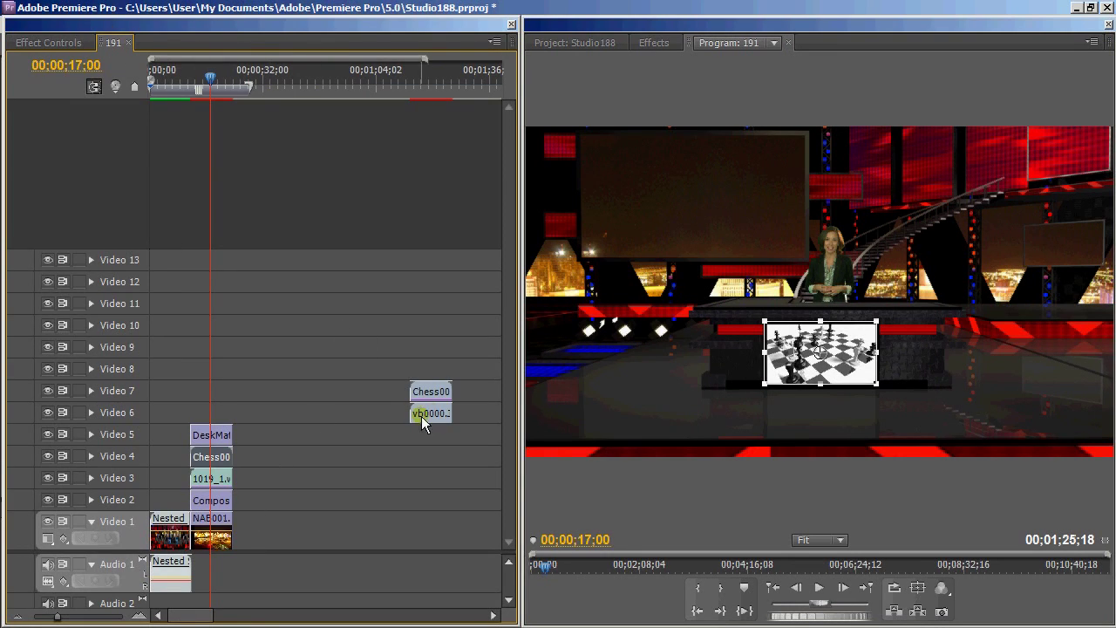
left_click_drag(427, 393, 210, 416)
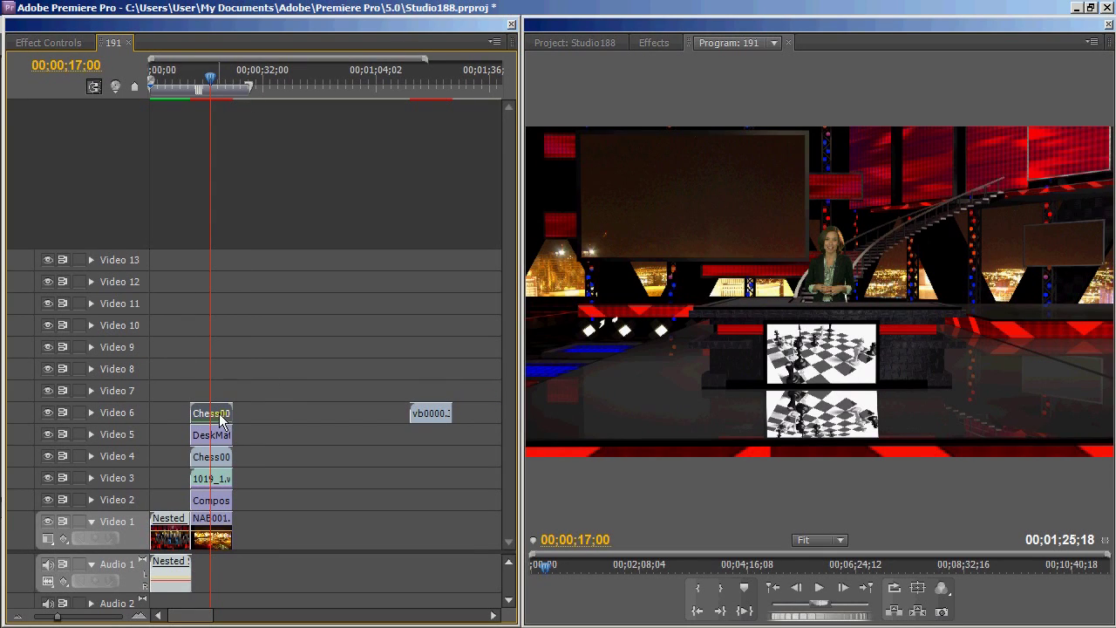
left_click(48, 43)
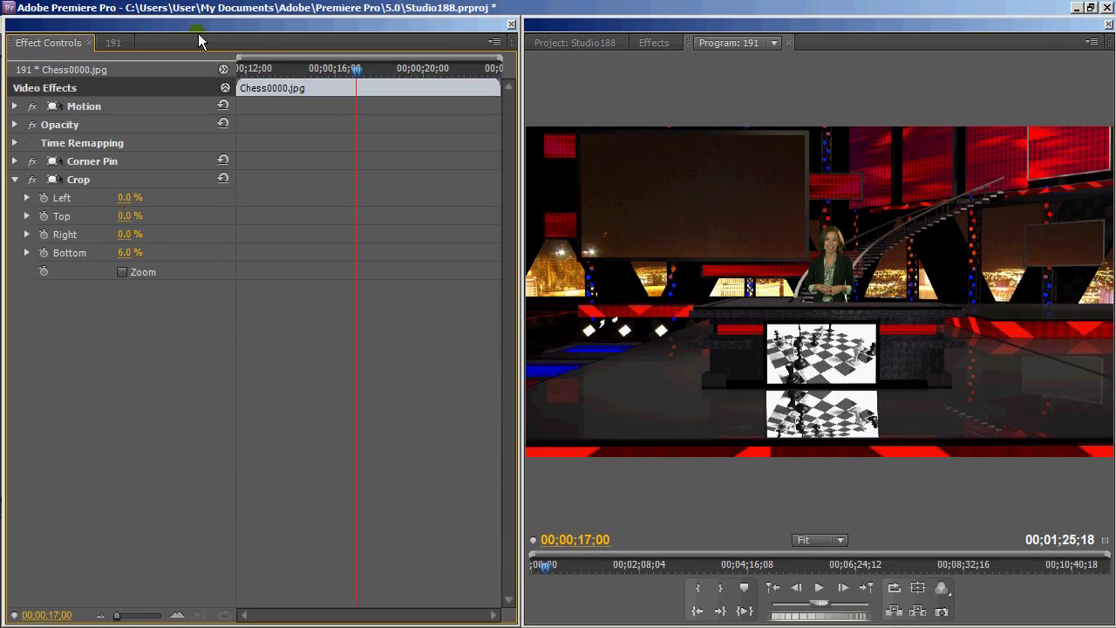
left_click(14, 124)
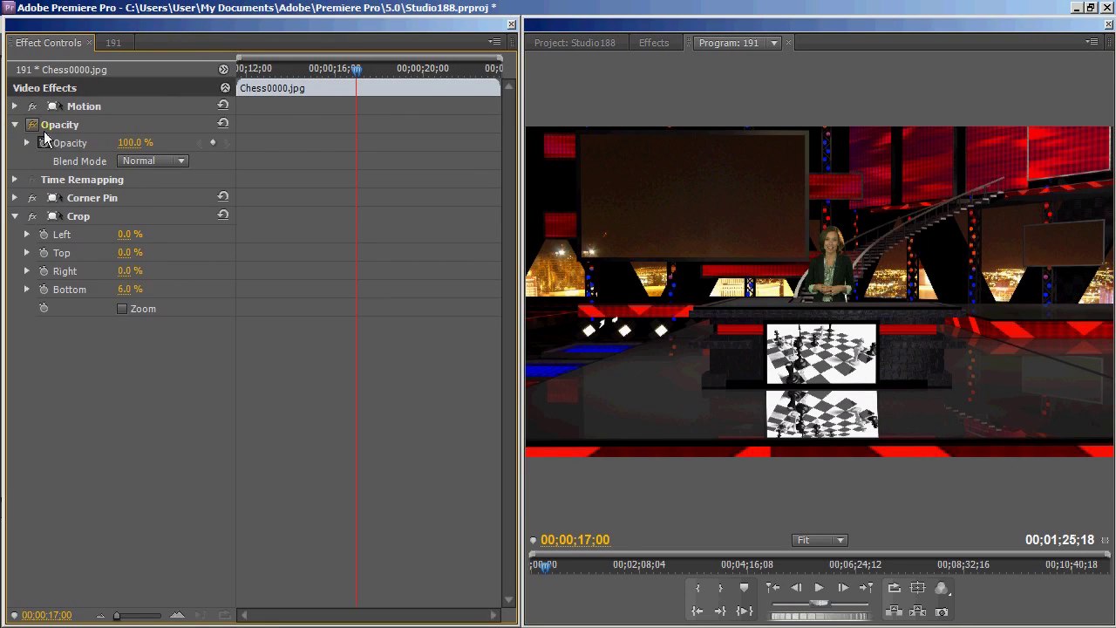
left_click_drag(134, 148, 84, 157)
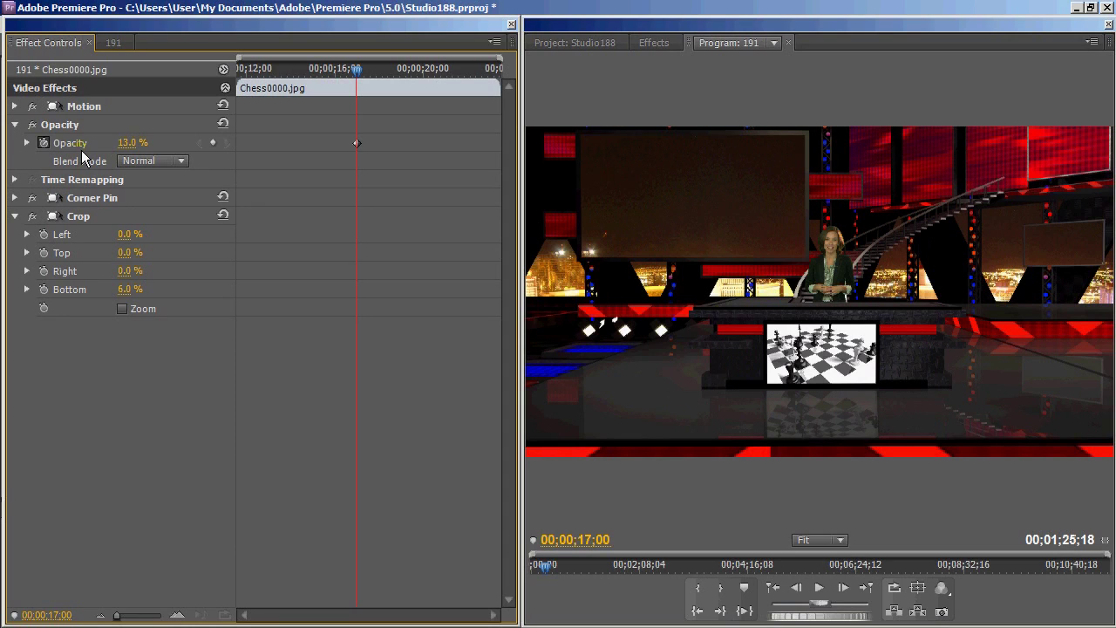
left_click(116, 43)
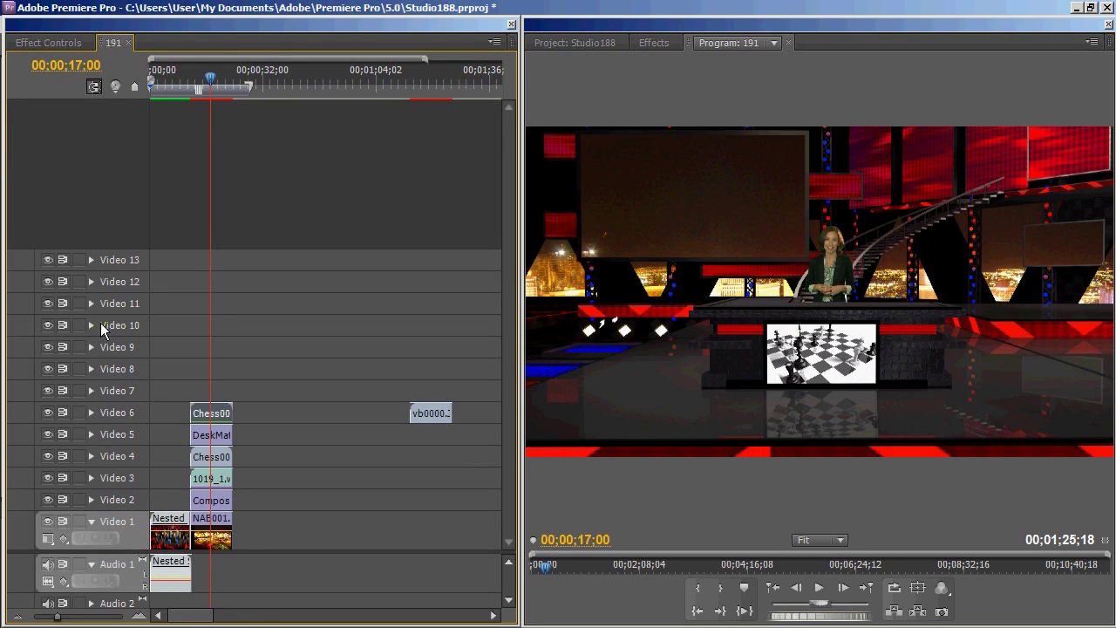
- Shift the stacked clips up one track and drop vb0000.JPG at the start of Video 2
left_click(440, 83)
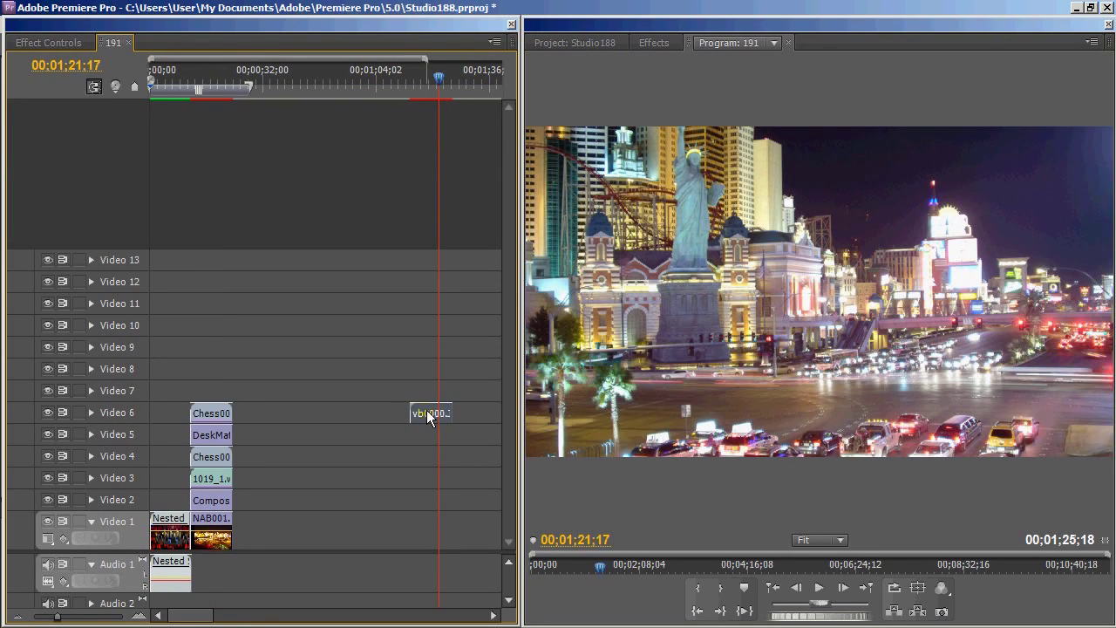
left_click_drag(426, 415, 269, 401)
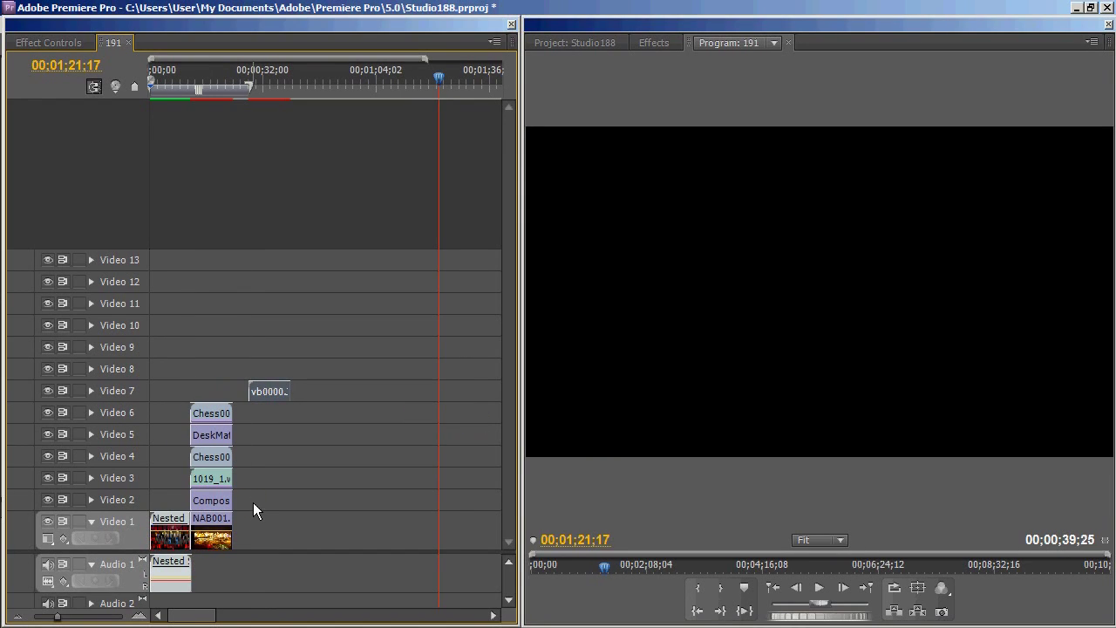
left_click_drag(253, 502, 210, 500)
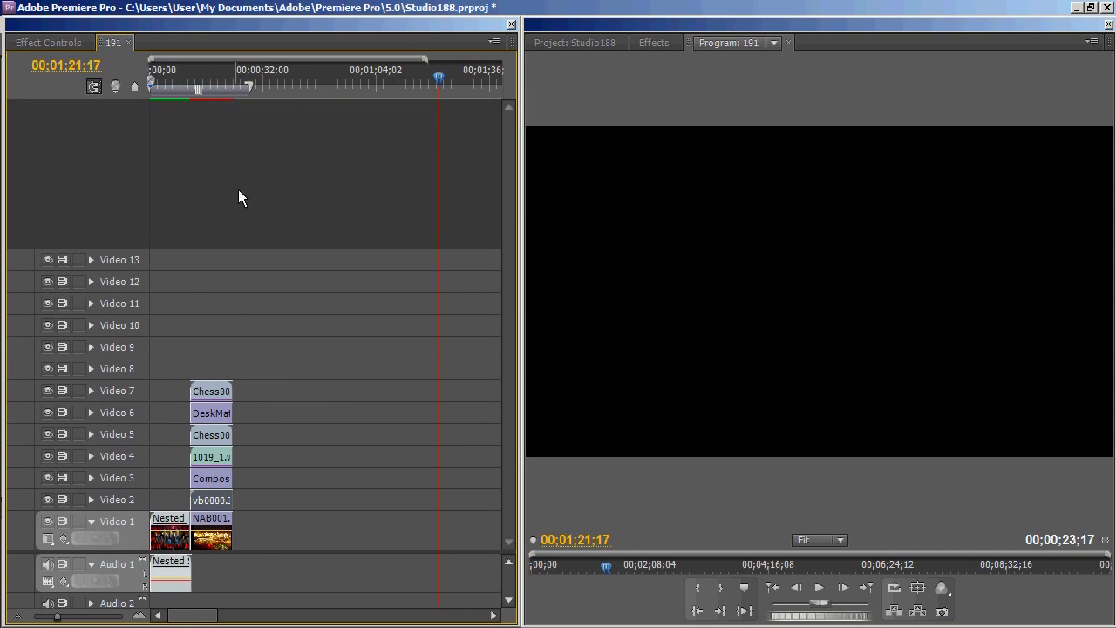
left_click(205, 98)
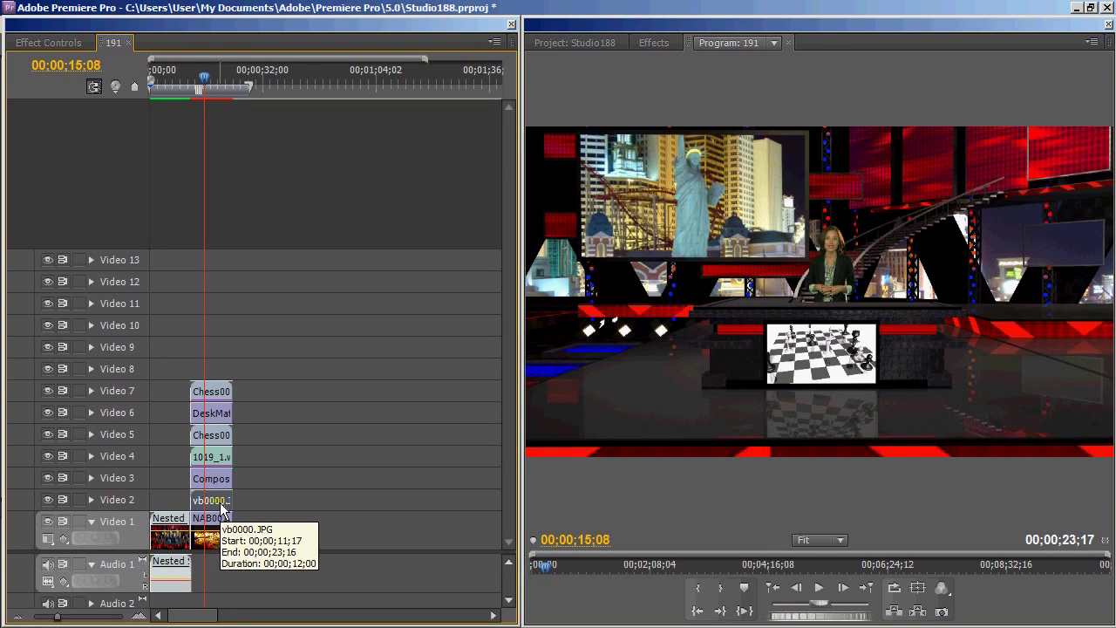
- Scale the vb0000.JPG city shot to 33 and position it at 546.9, 186.6 in the wall monitor
left_click(69, 43)
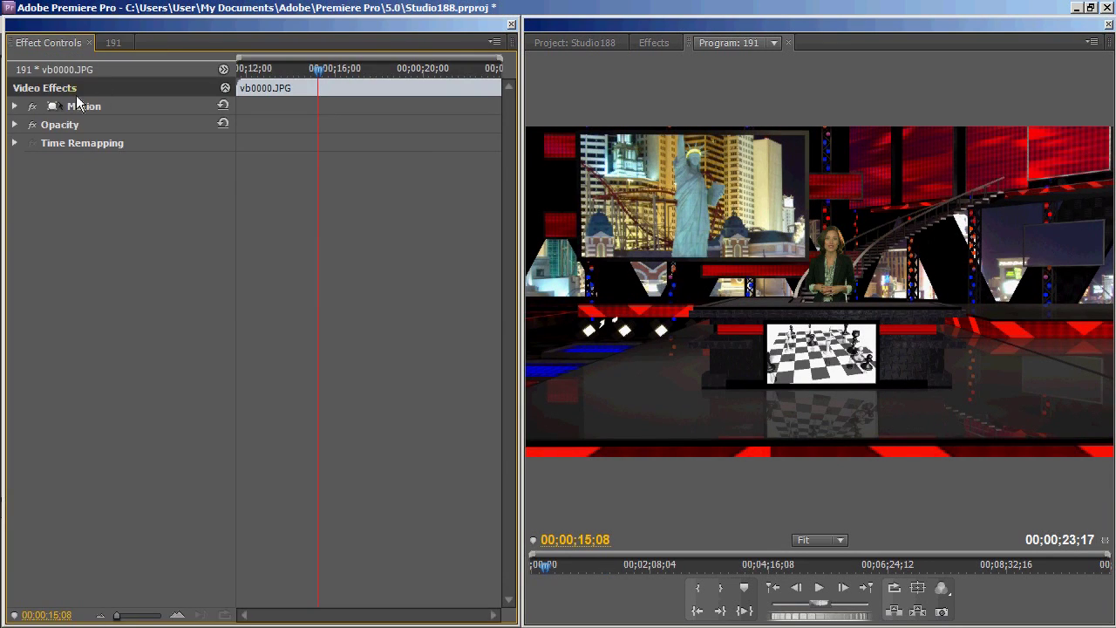
left_click(14, 105)
left_click(14, 107)
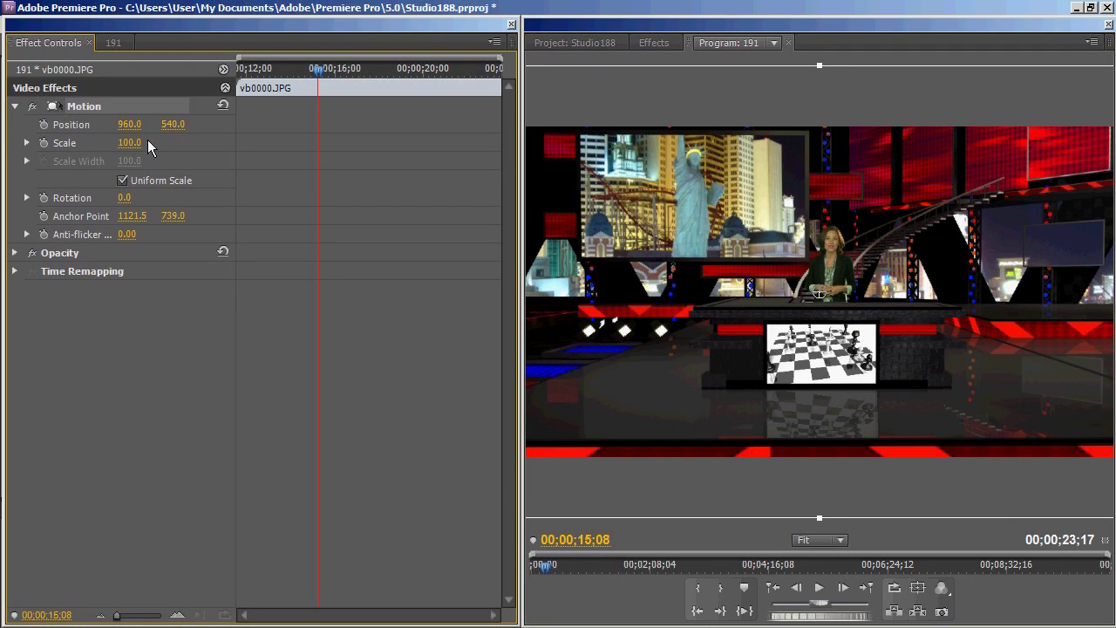
left_click_drag(138, 142, 70, 150)
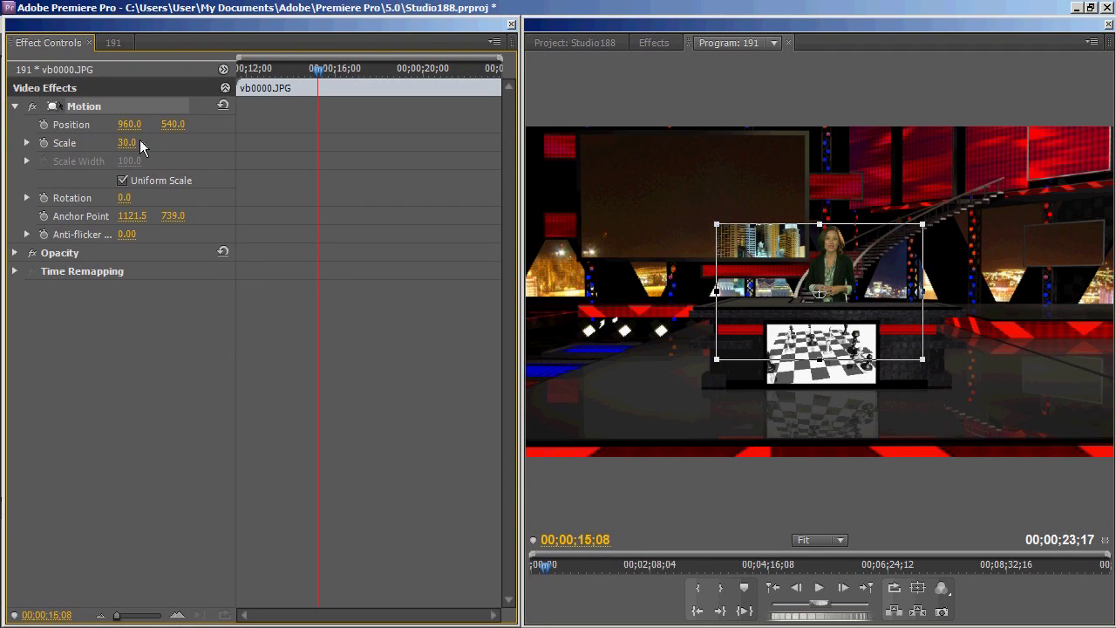
left_click_drag(777, 237, 648, 168)
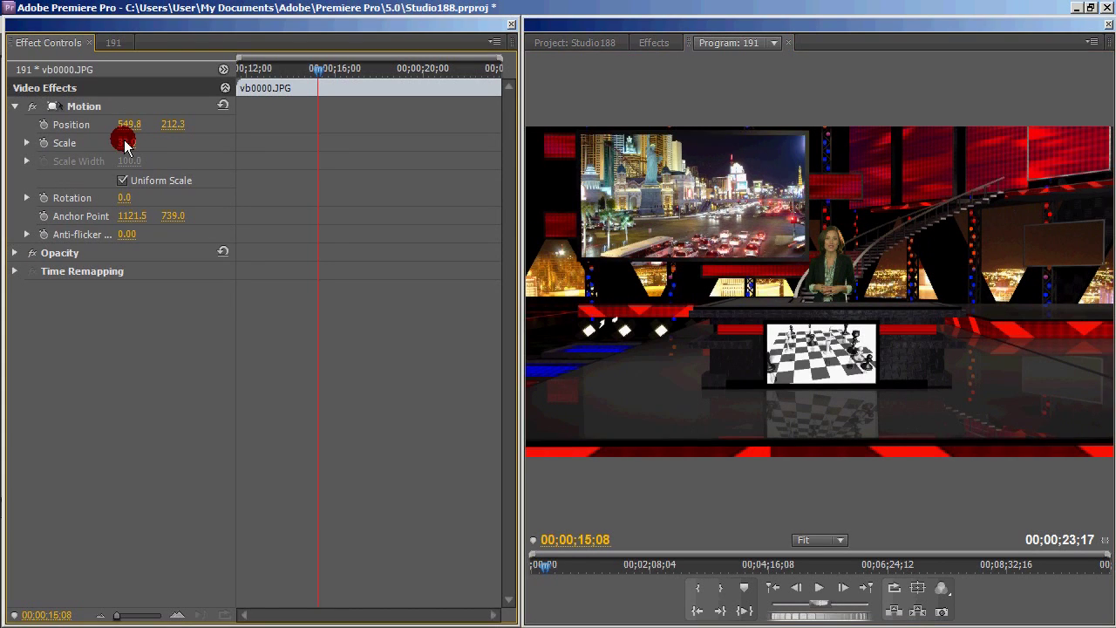
left_click(84, 106)
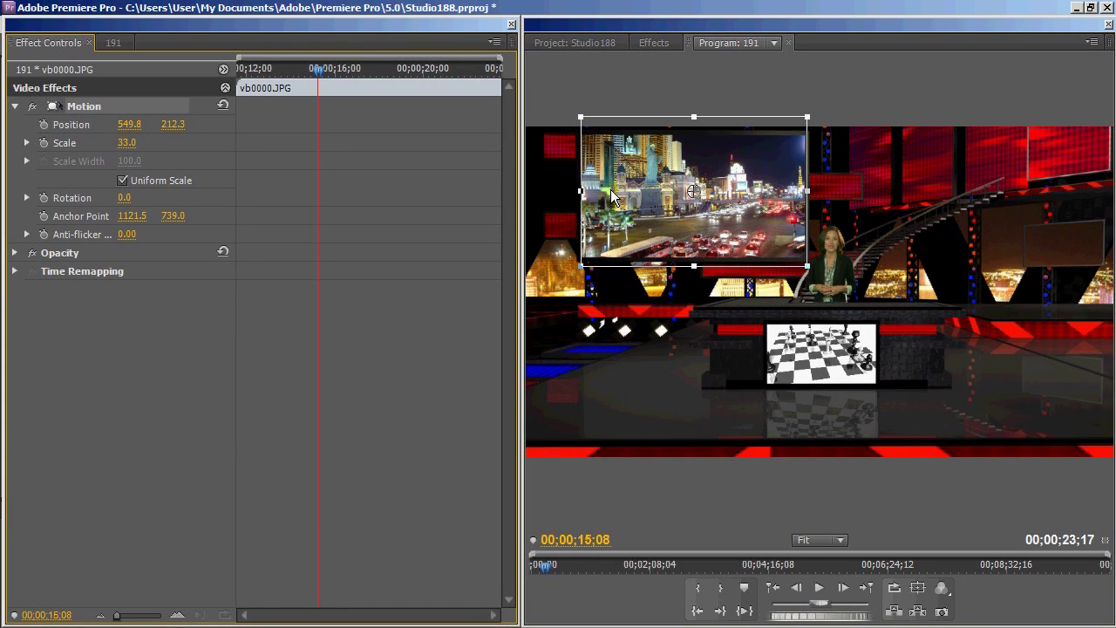
left_click_drag(610, 196, 617, 189)
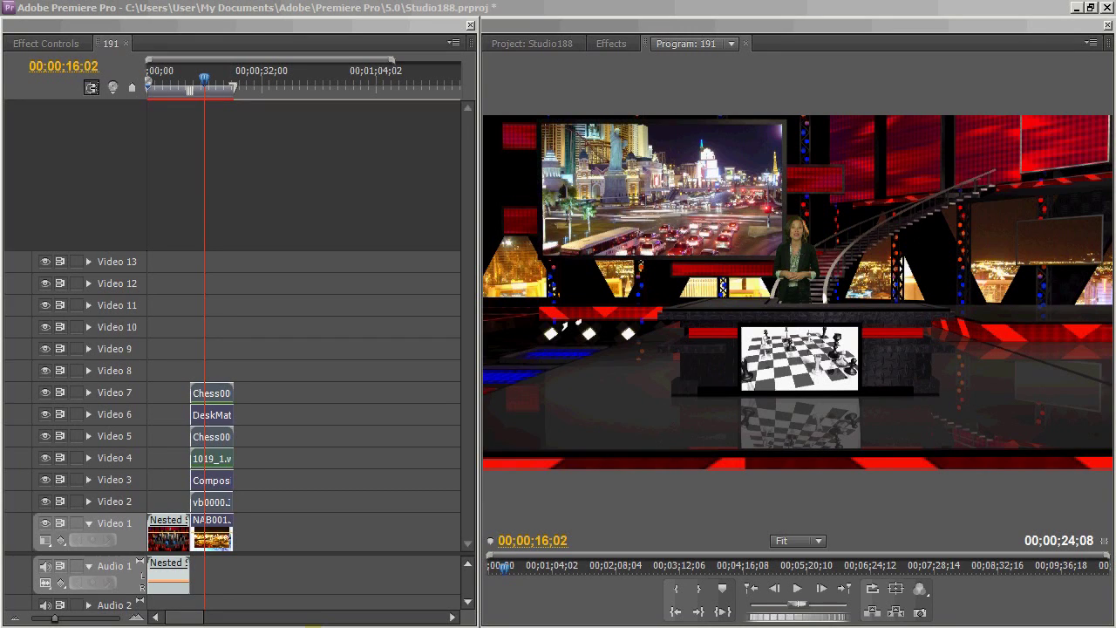
left_click(300, 535)
- Nest all the stacked set clips into a single clip, Nested Sequence 16
left_click_drag(314, 535, 220, 377)
right_click(216, 395)
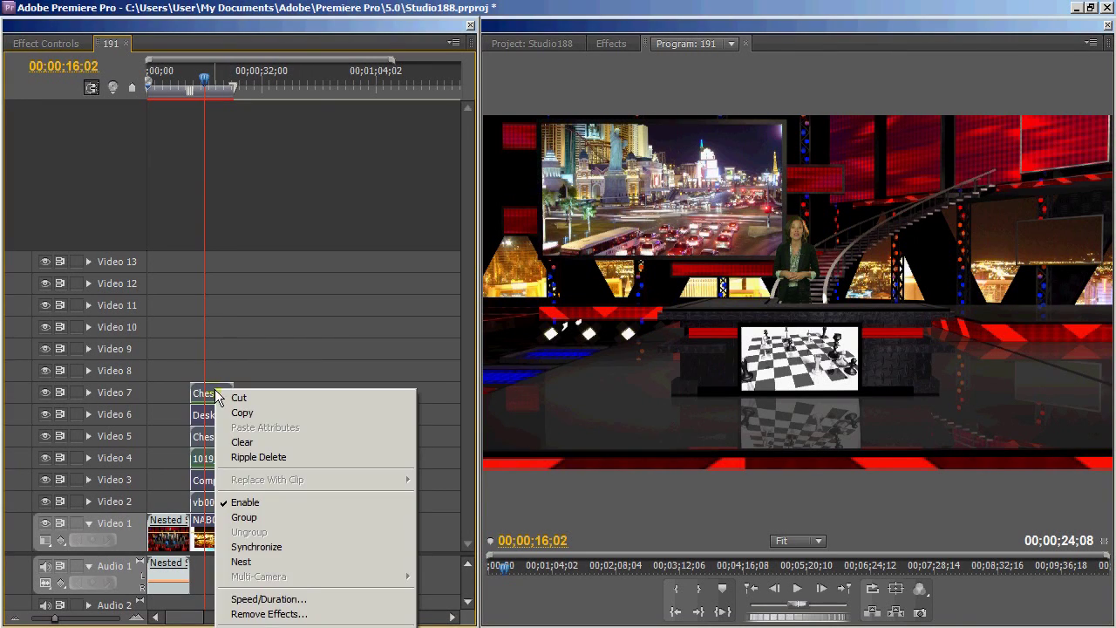
left_click(256, 562)
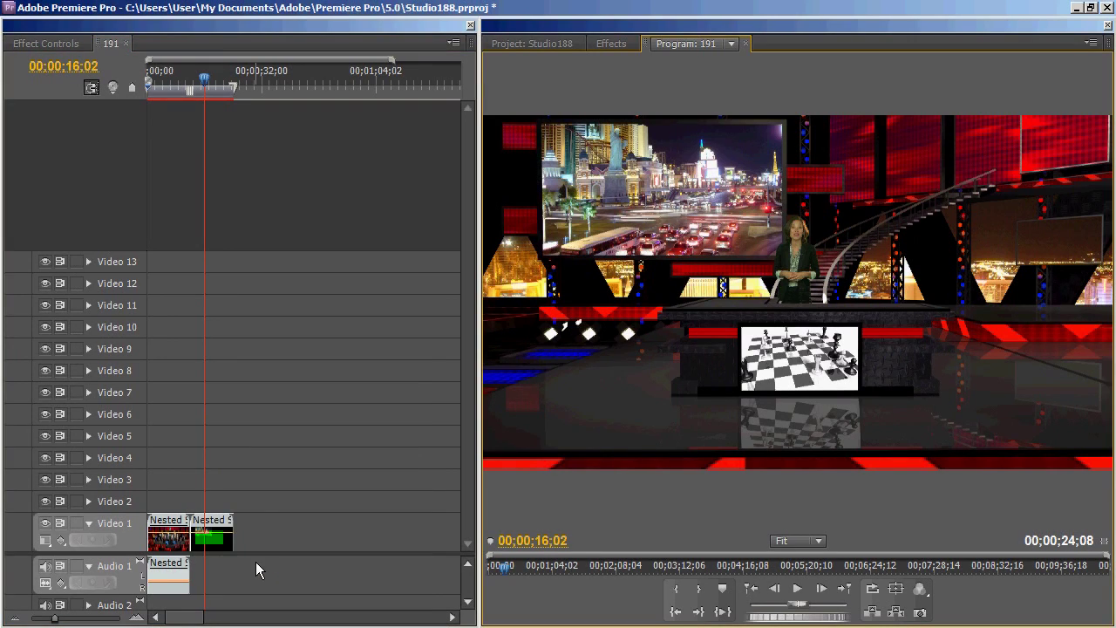
- Move Nested Sequence 16 onto Video 2, starting near 00;00;10;09 over Nested Sequence 08's end
left_click(219, 523)
left_click_drag(220, 526, 220, 503)
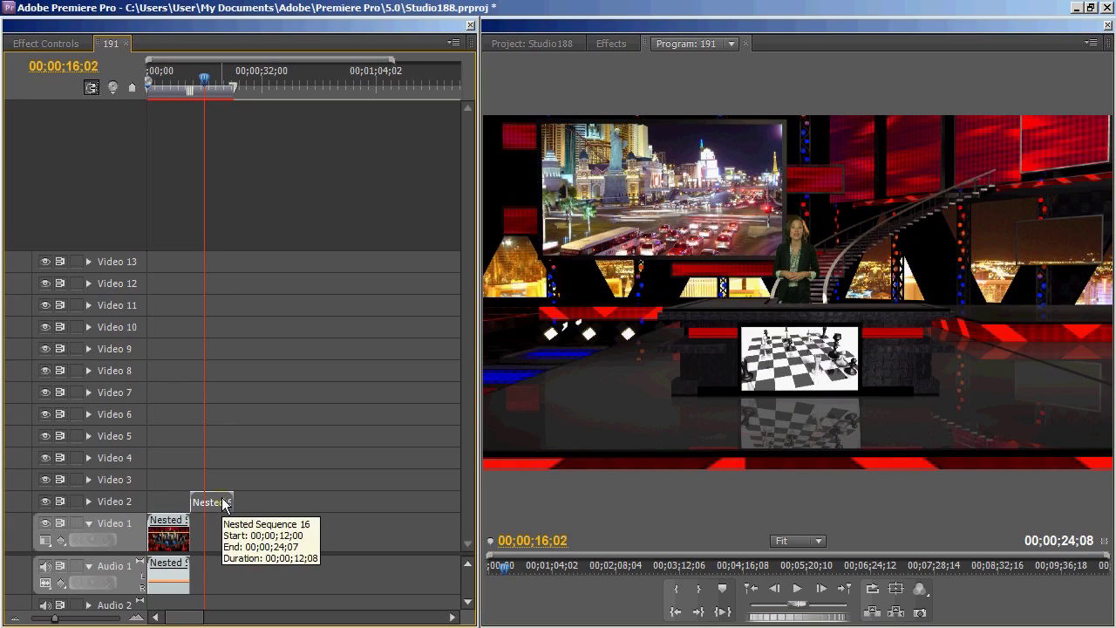
left_click_drag(56, 620, 63, 620)
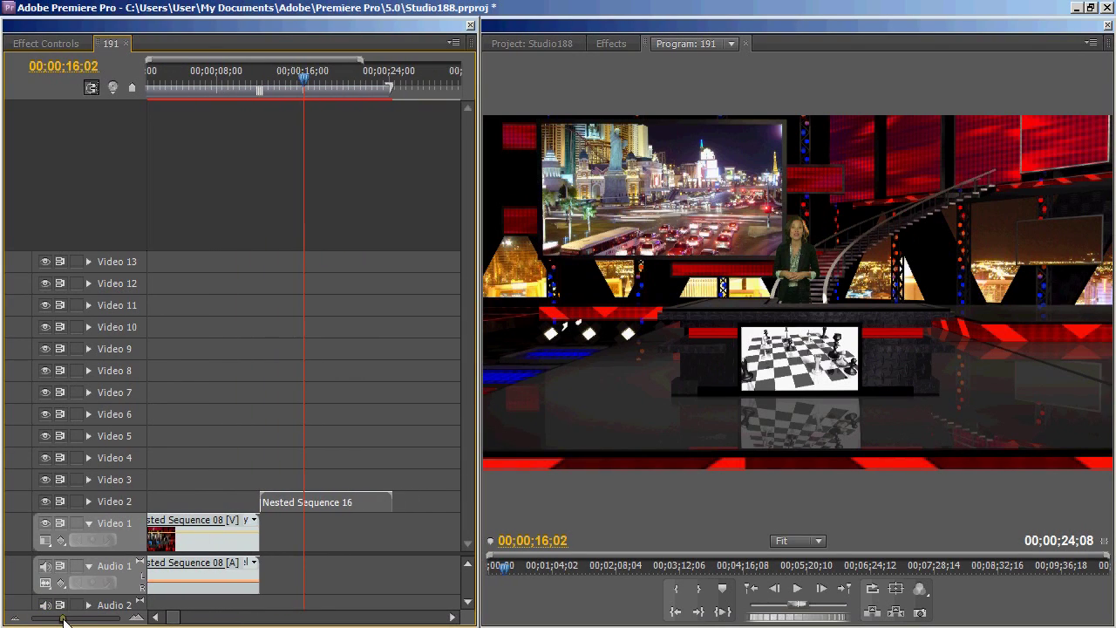
left_click(159, 617)
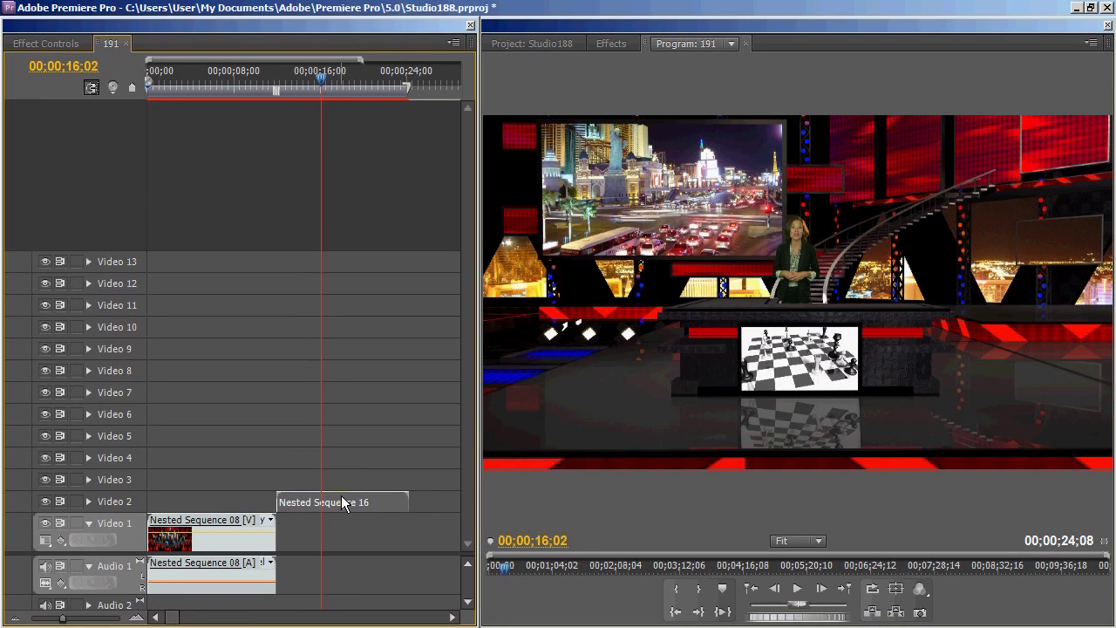
left_click_drag(344, 501, 321, 499)
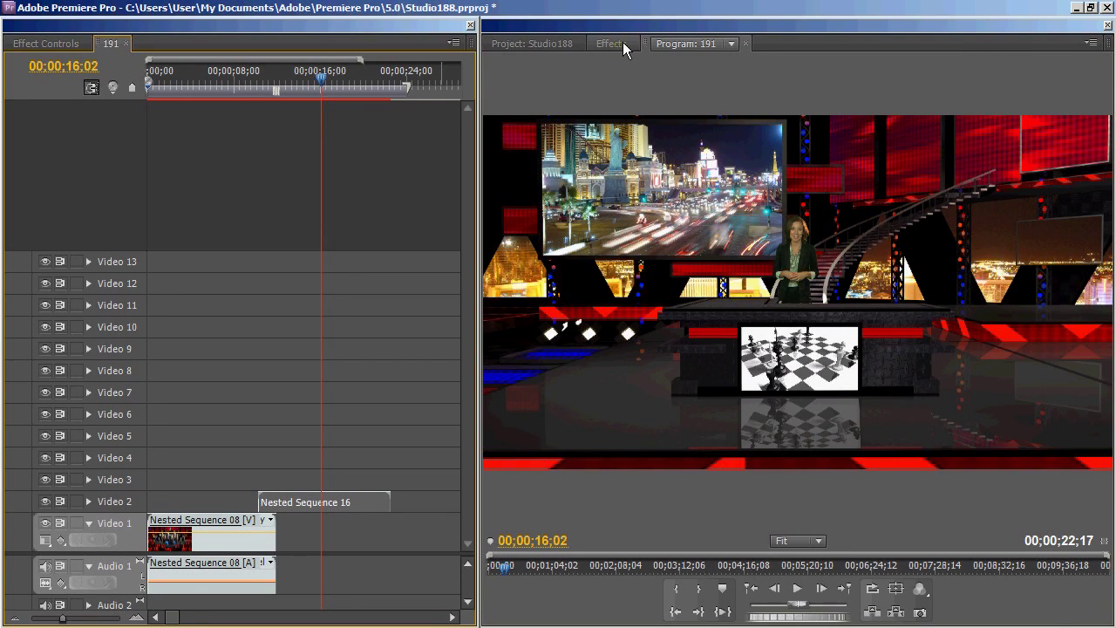
- Drag a Cross Dissolve from Video Transitions > Dissolve onto the start of Nested Sequence 16
left_click(610, 43)
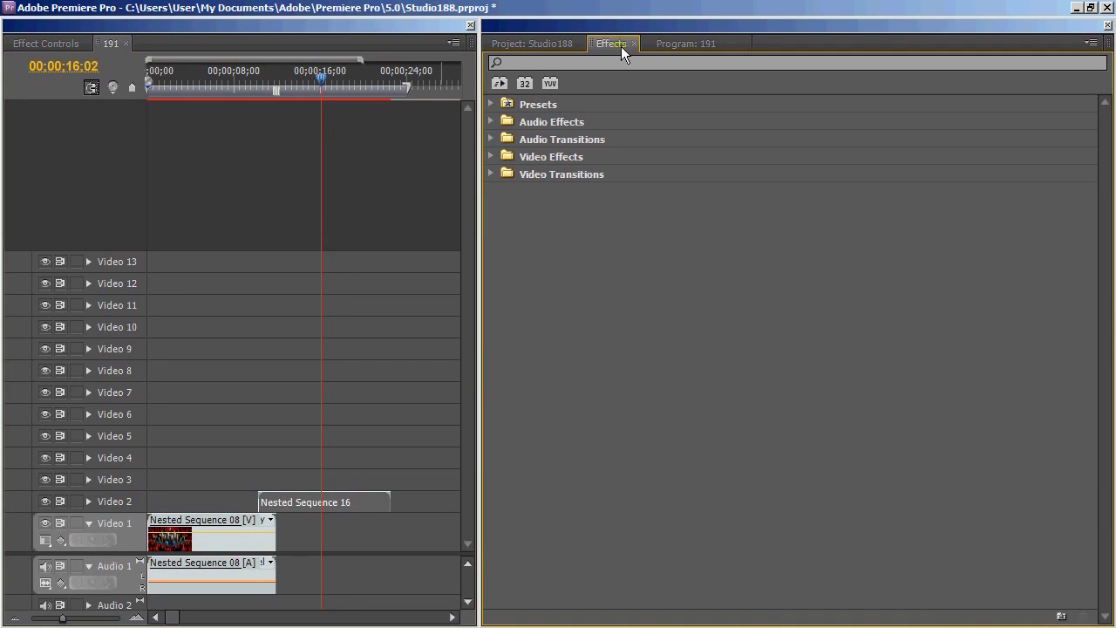
left_click(490, 173)
left_click(500, 209)
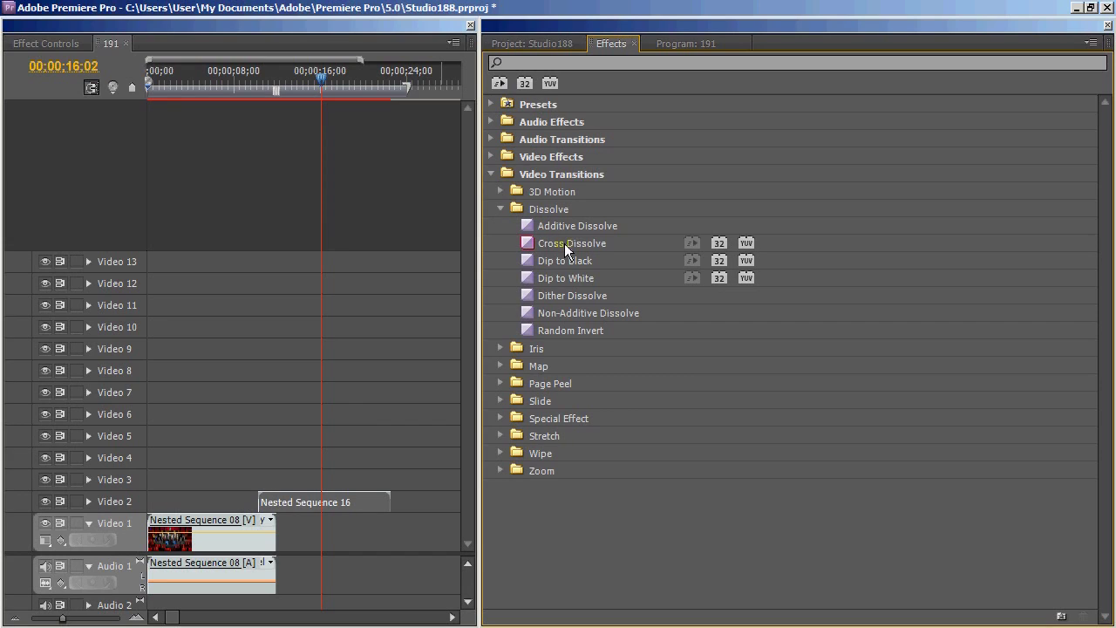
mouse_move(565, 244)
left_mouse_down()
mouse_move(144, 468)
mouse_move(271, 515)
left_mouse_up()
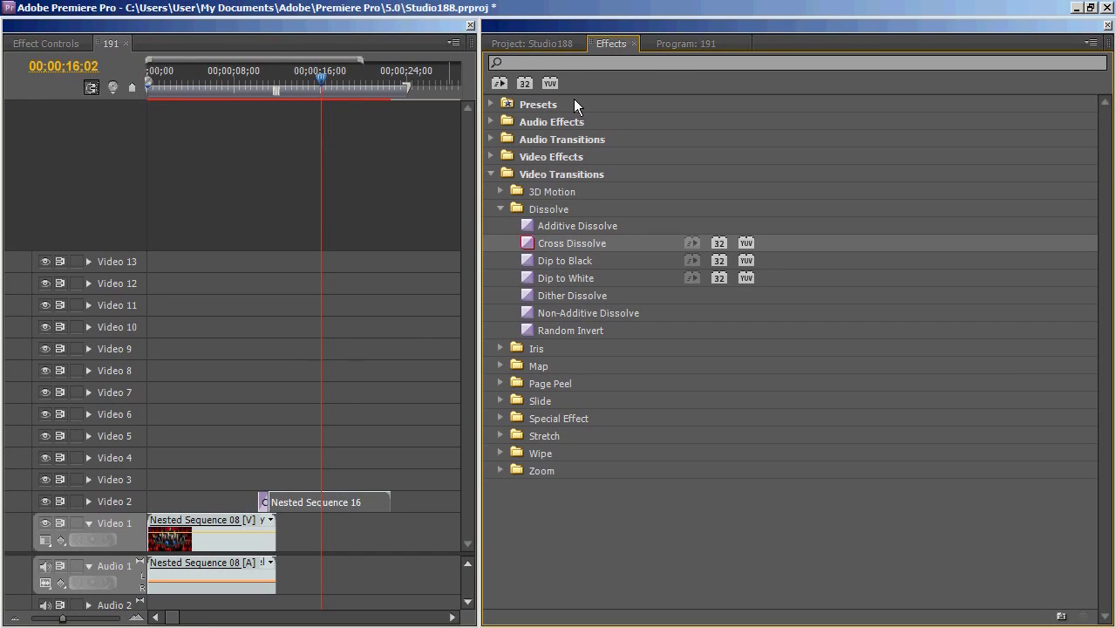
left_click(680, 43)
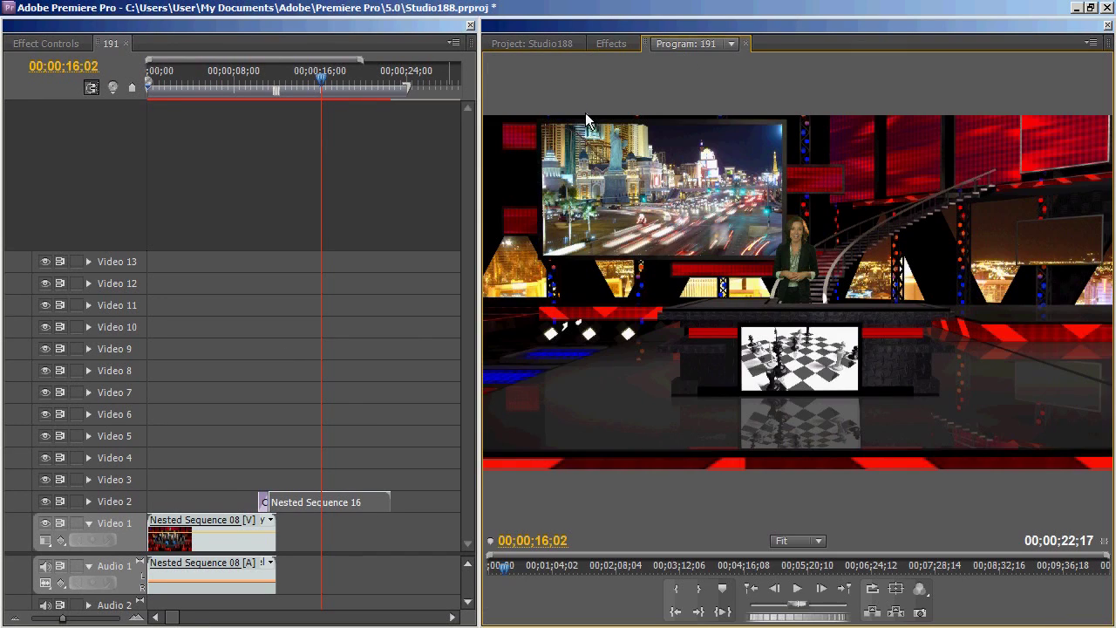
left_click(332, 502)
- Set a first Scale keyframe of 100 at the start of Nested Sequence 16
left_click(68, 44)
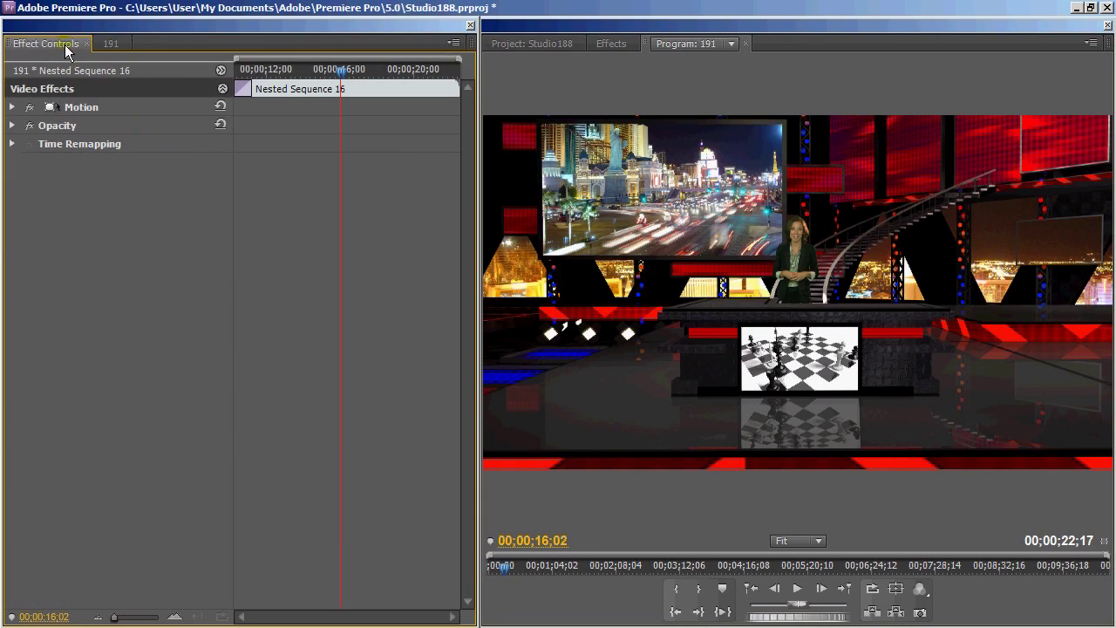
left_click(12, 107)
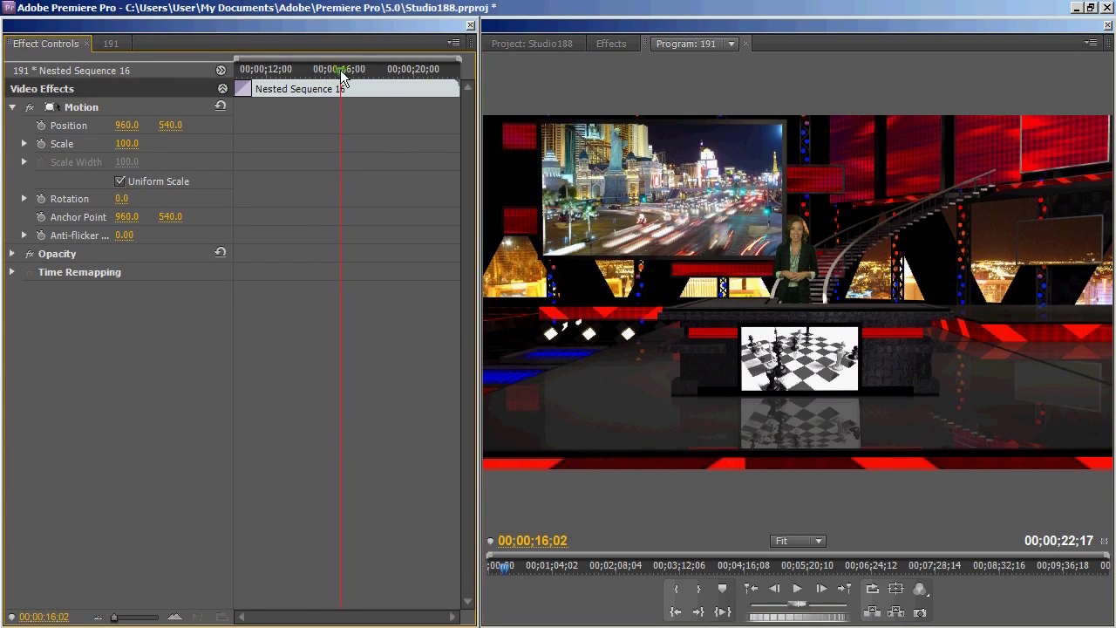
left_click_drag(340, 77, 216, 81)
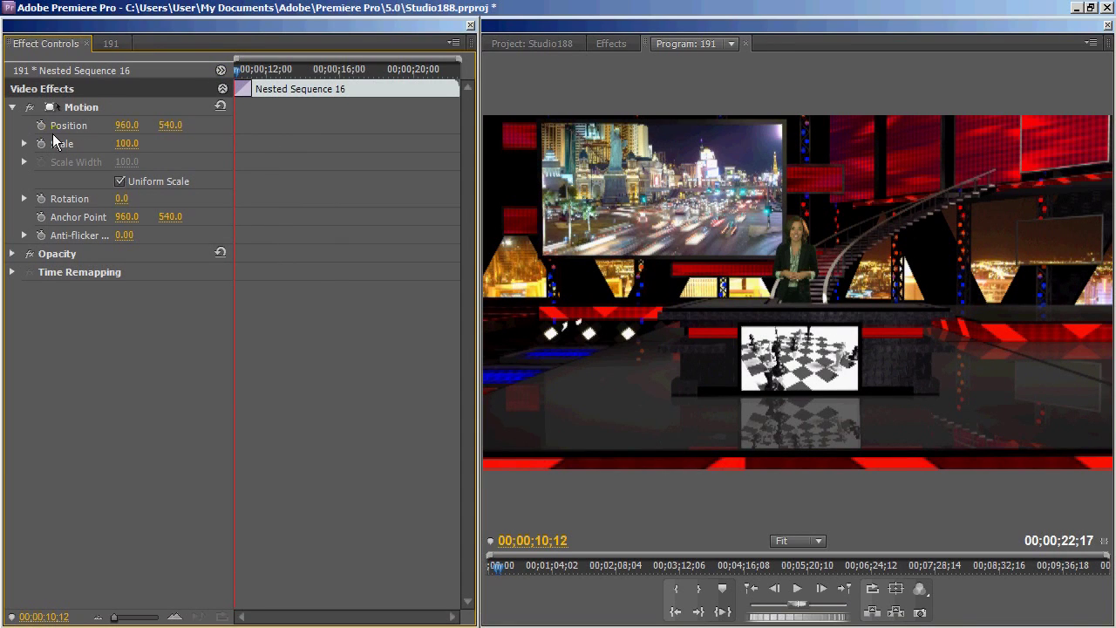
left_click(41, 143)
- Add a Scale keyframe of 144 at 22;11, then return the playhead to 16;02
left_click(111, 44)
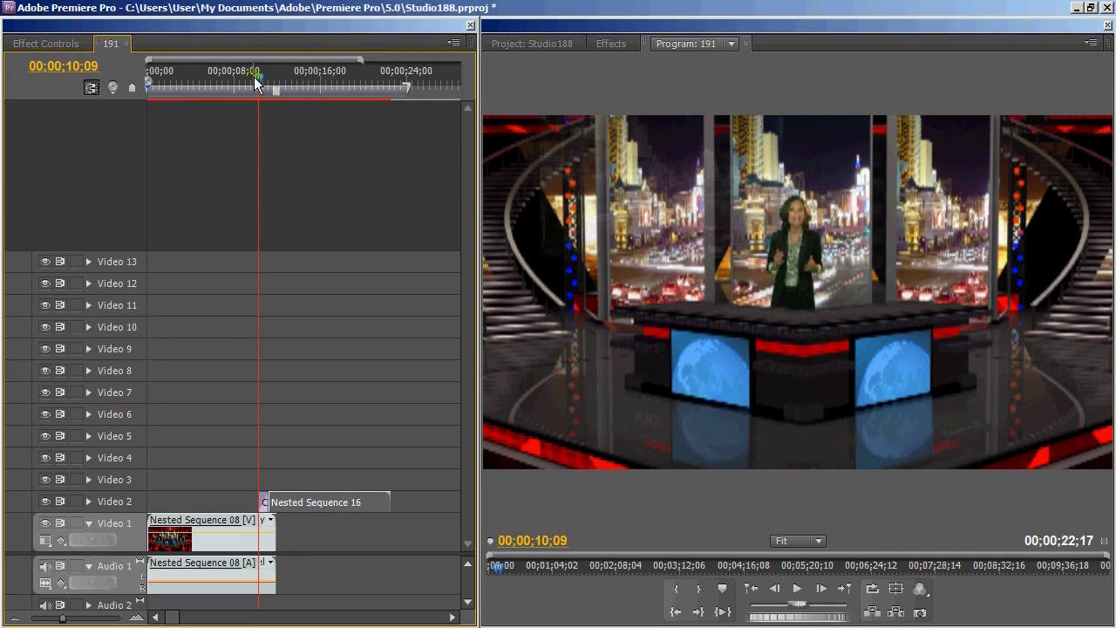
left_click_drag(259, 78, 392, 113)
left_click(46, 44)
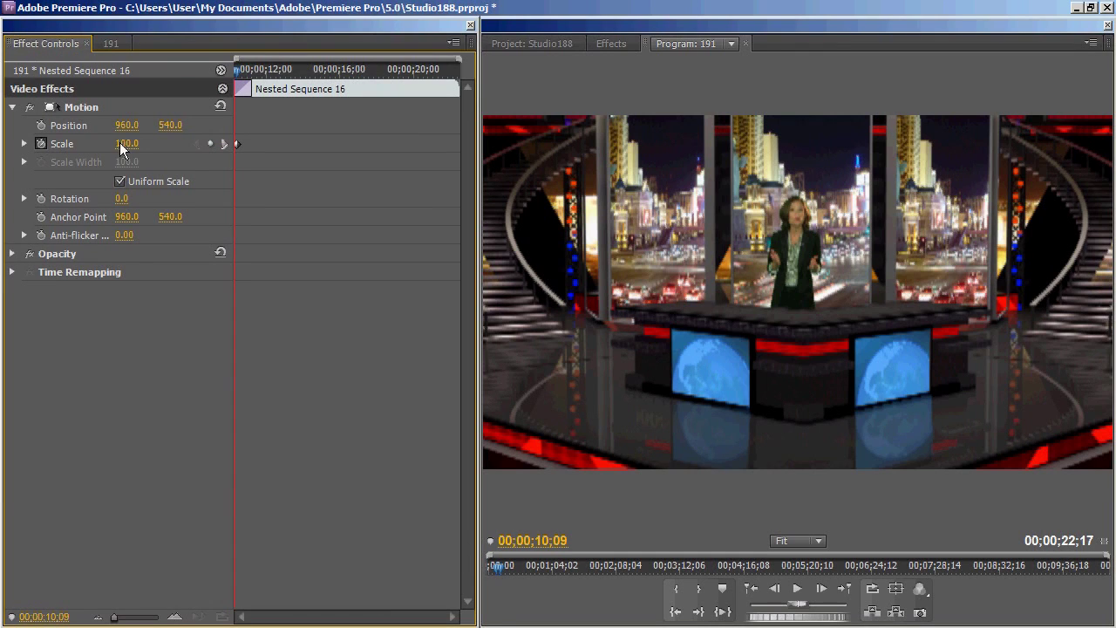
left_click_drag(127, 150, 186, 156)
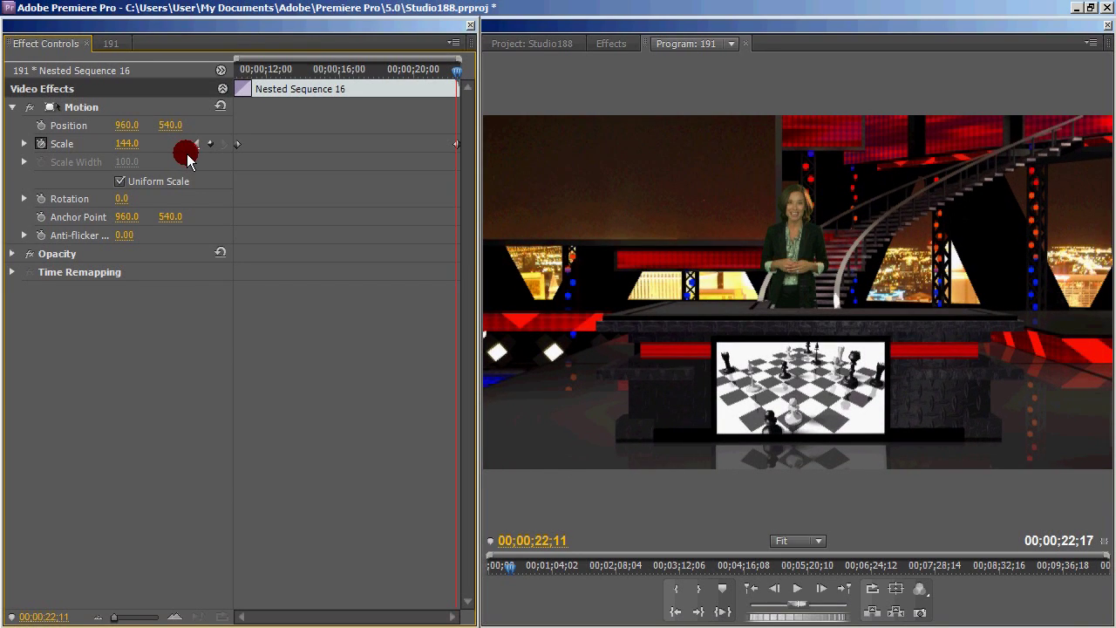
left_click(110, 44)
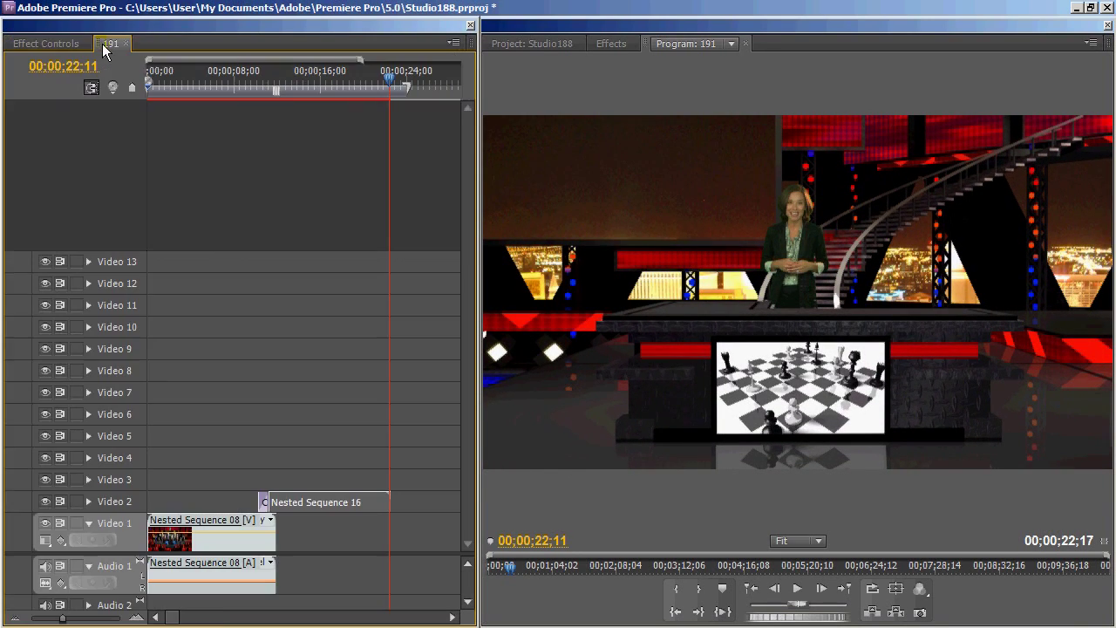
left_click(321, 84)
left_click_drag(320, 87, 150, 83)
key("space")
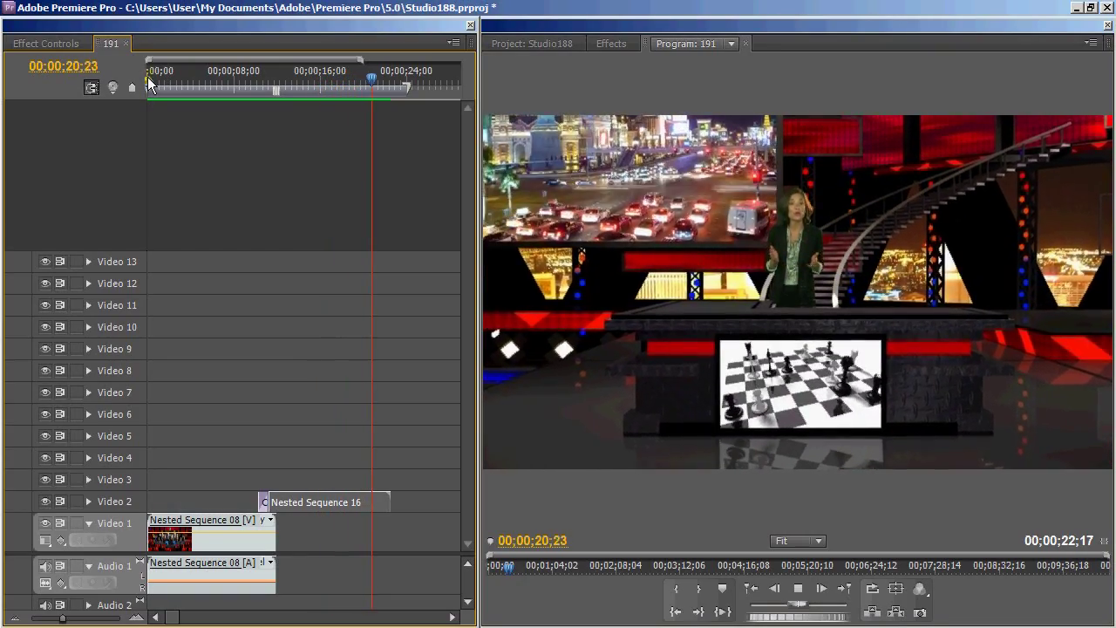
key("space")
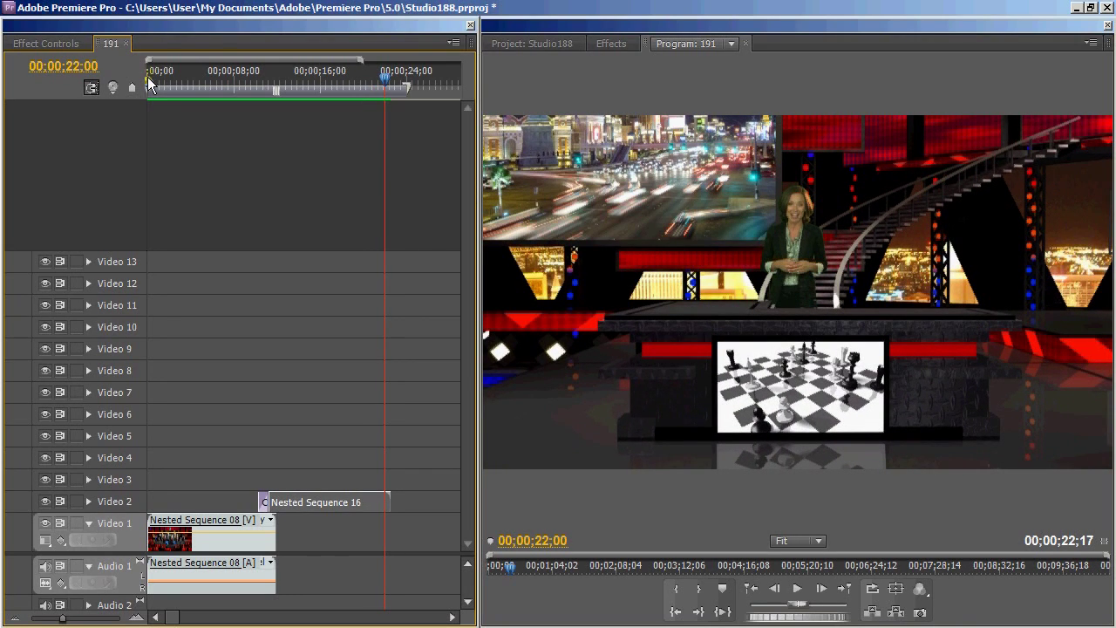